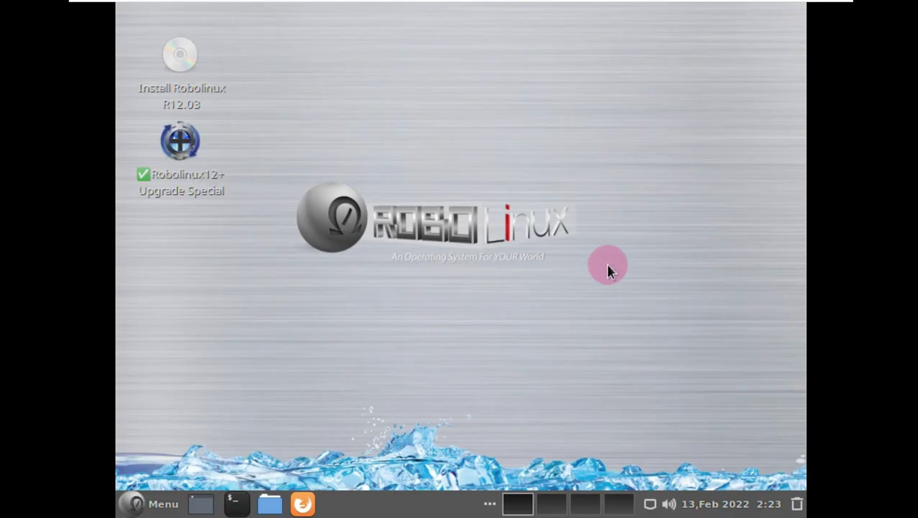
Step: Open the Display settings of the desktop
right_click(506, 150)
click(336, 360)
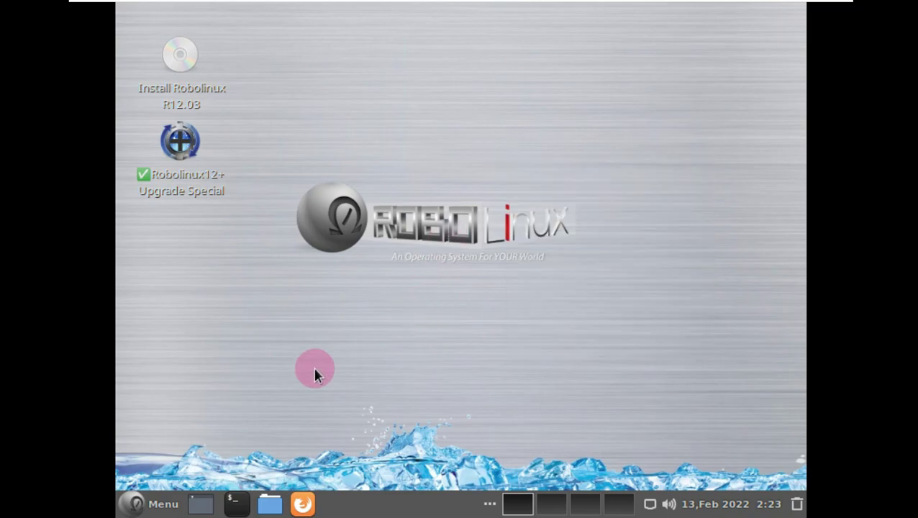
click(154, 502)
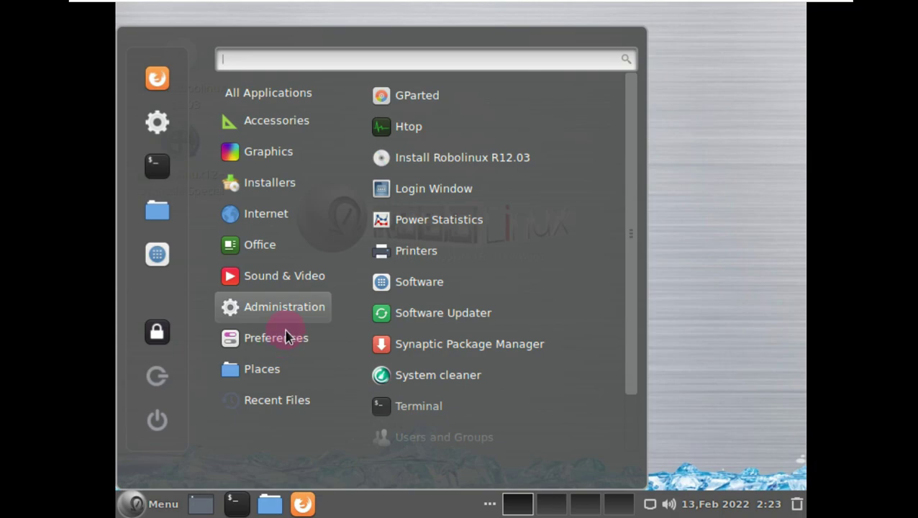
mouse_move(281, 344)
drag(627, 171, 625, 222)
click(440, 273)
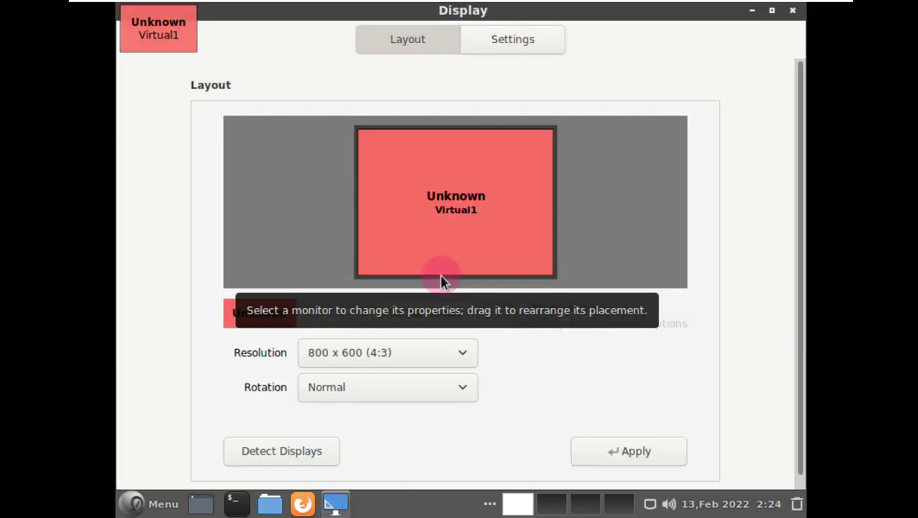
Step: Set the screen resolution to 1360 x 768 (16:9), keep the new configuration and close the display settings
click(427, 351)
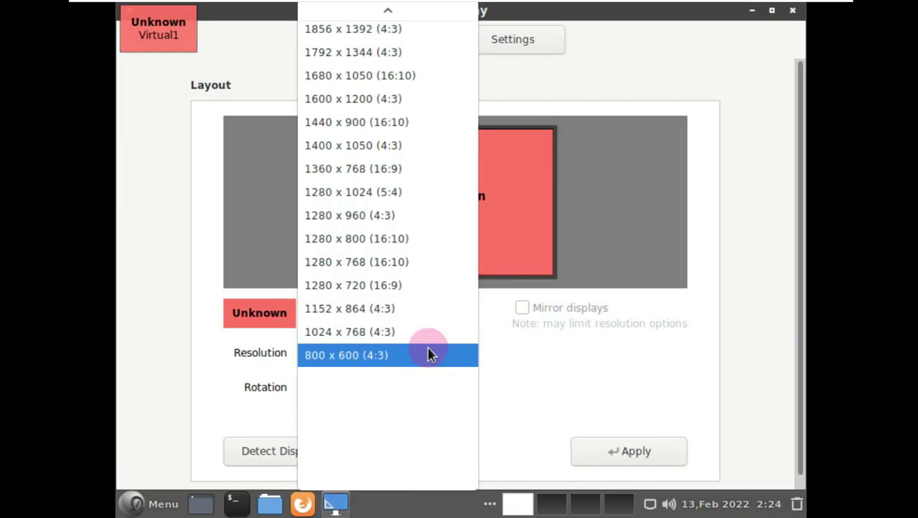
click(415, 171)
click(618, 442)
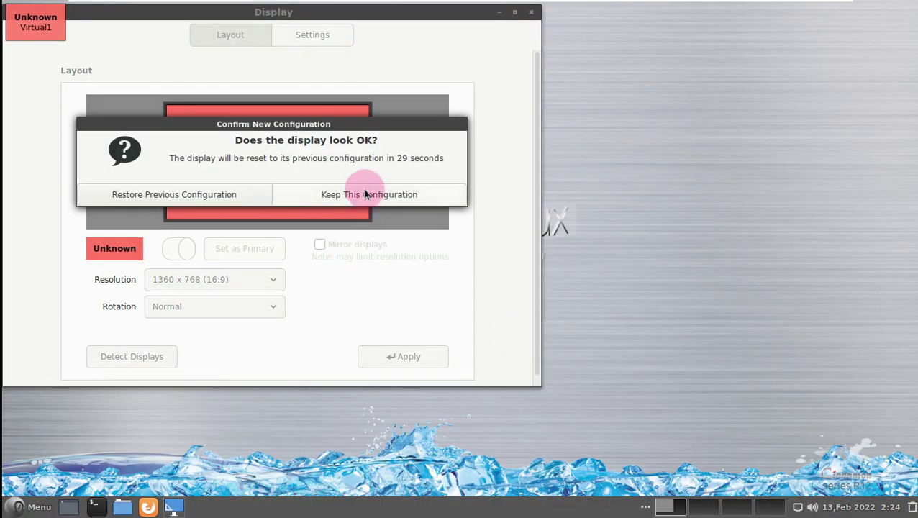
click(364, 195)
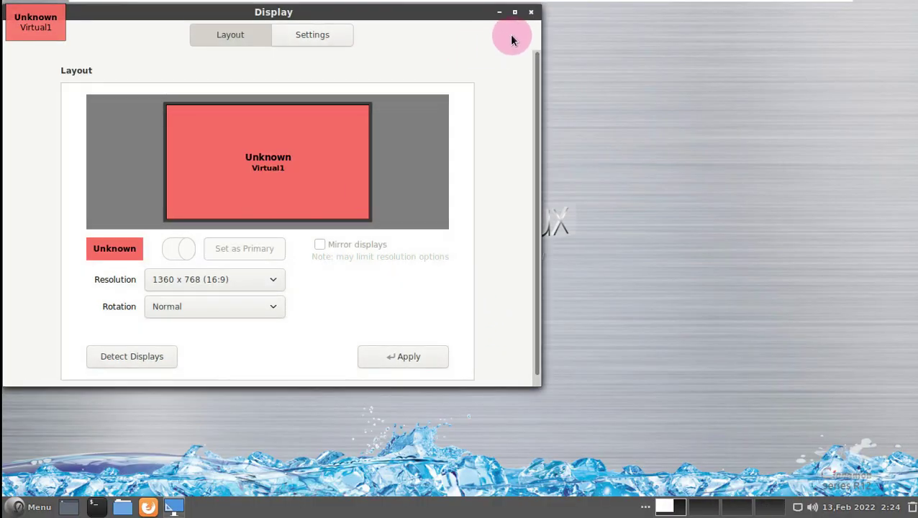
click(530, 13)
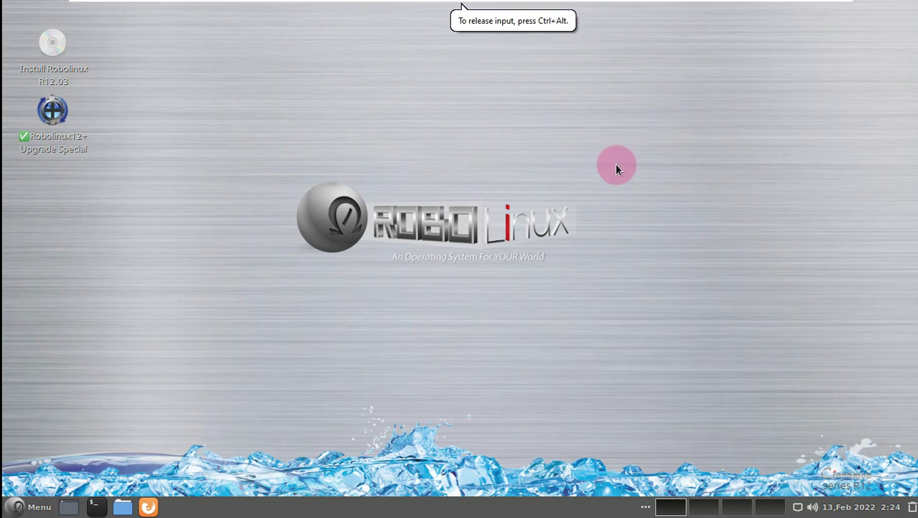
Step: Launch the Robolinux R12.03 installer from the desktop
right_click(60, 61)
click(261, 36)
click(319, 230)
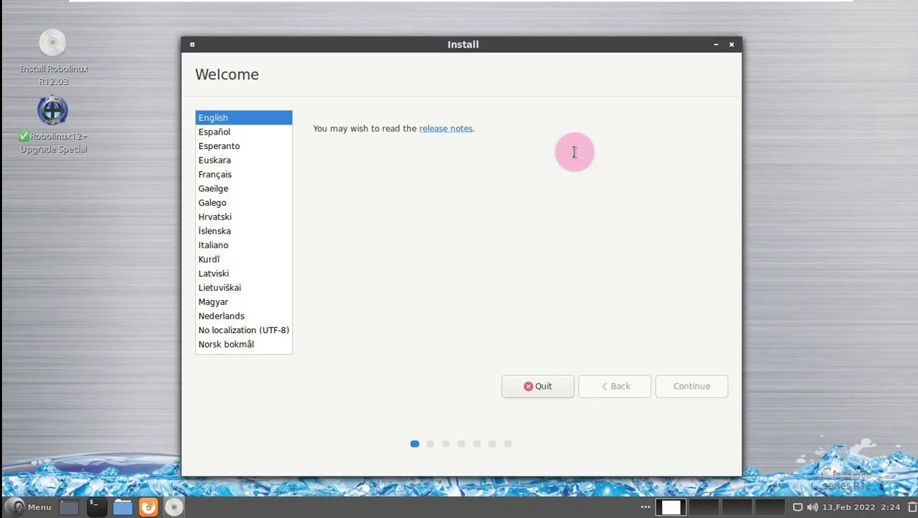
Step: Switch to Firefox and close its mozilla.org privacy page, leaving only the welcome page open
click(147, 506)
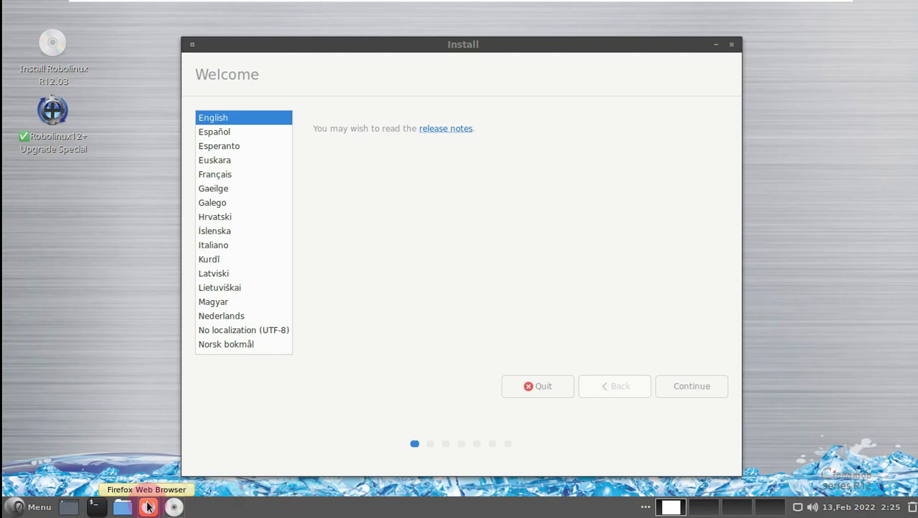
click(148, 507)
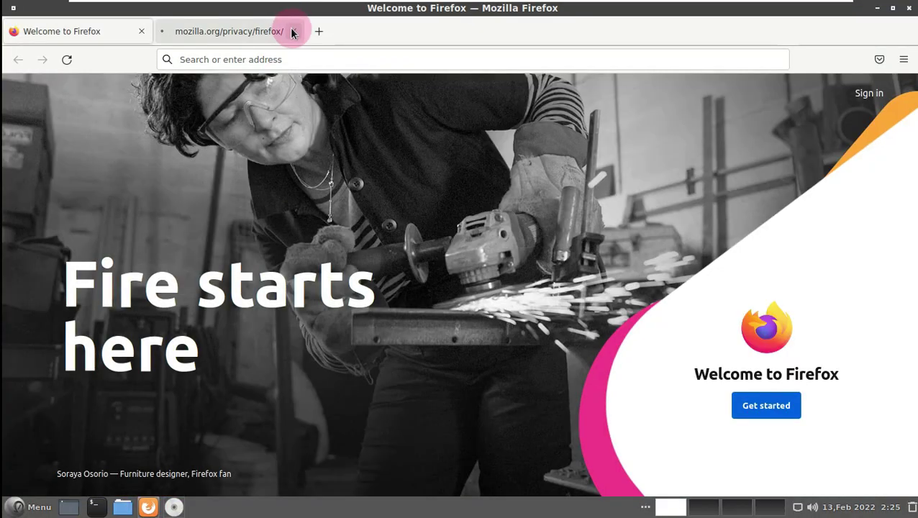
click(293, 30)
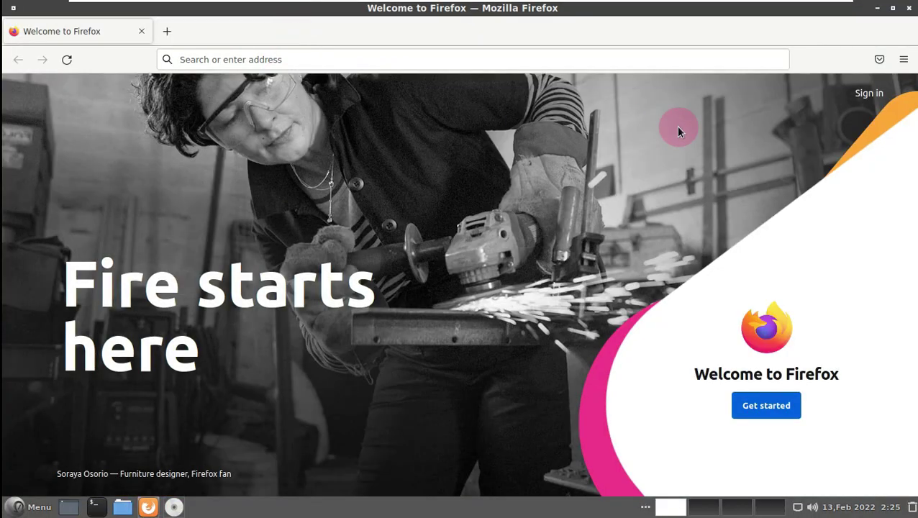
click(908, 61)
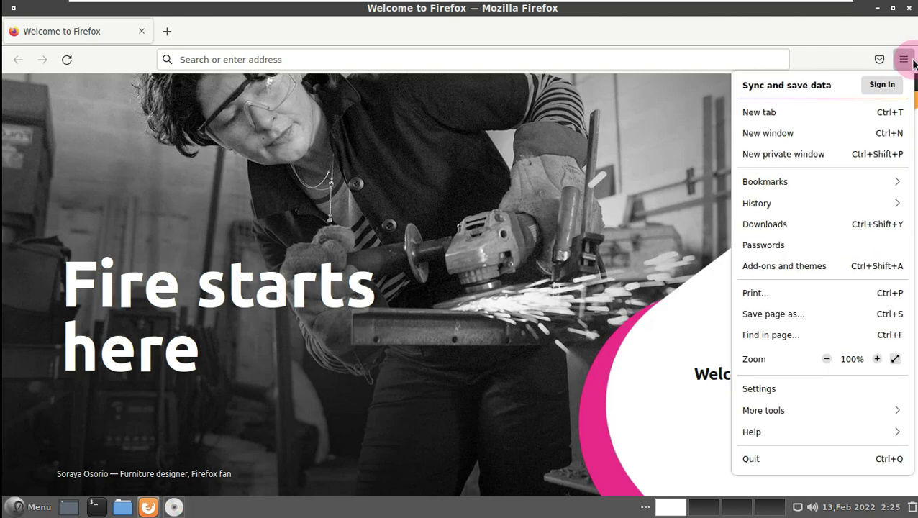
click(766, 434)
click(752, 225)
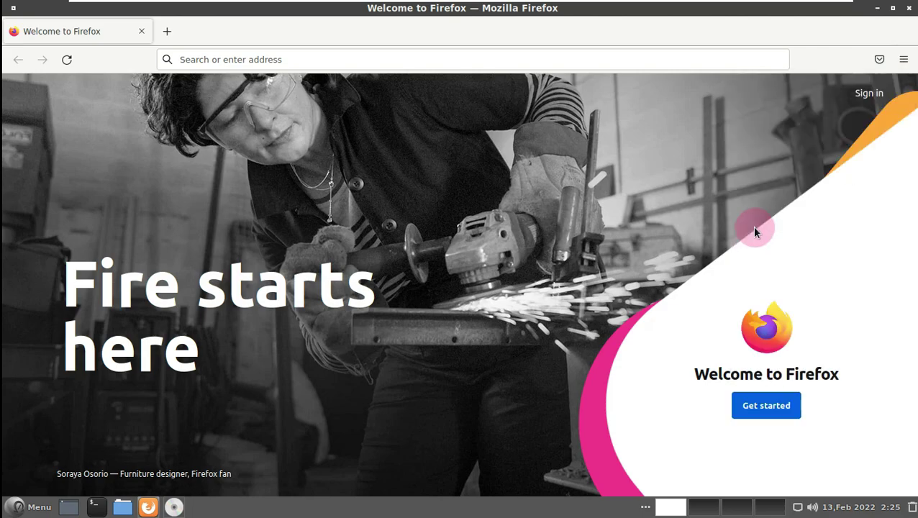
drag(434, 194, 493, 195)
click(660, 133)
Step: Try to search the web for "robolinux" with the default search engine
click(561, 64)
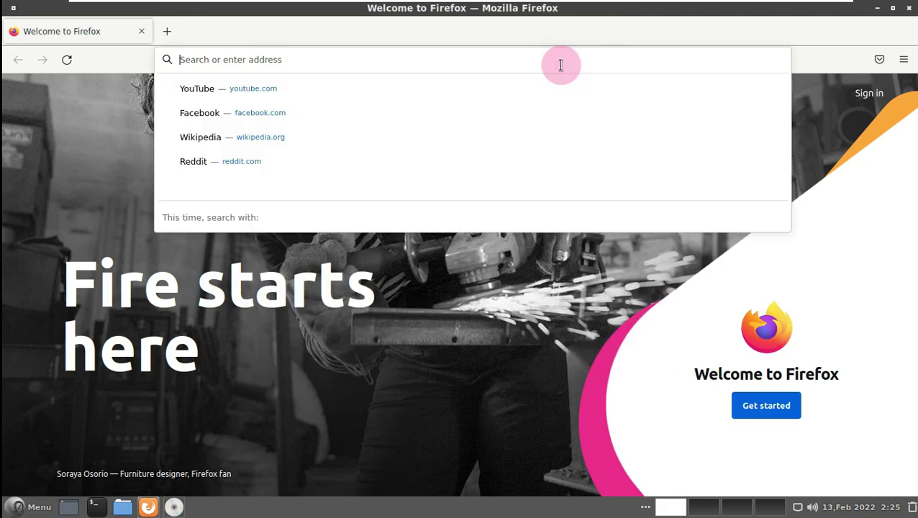
text(robolinux)
key(Return)
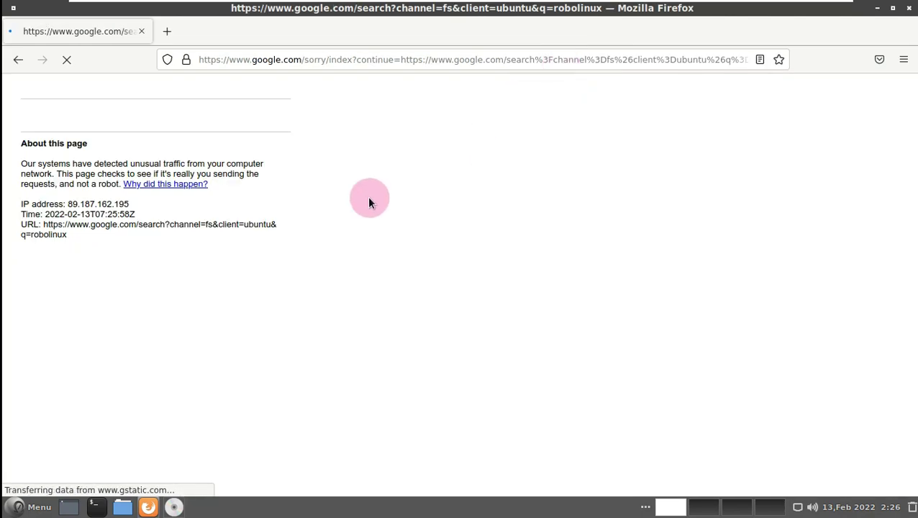
Step: Search for "robolinux" with DuckDuckGo instead
click(242, 60)
click(362, 240)
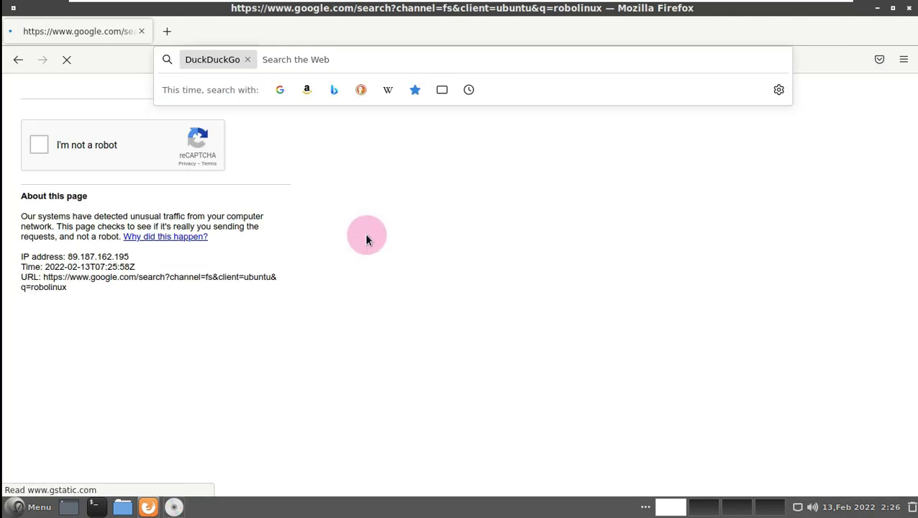
text(robol)
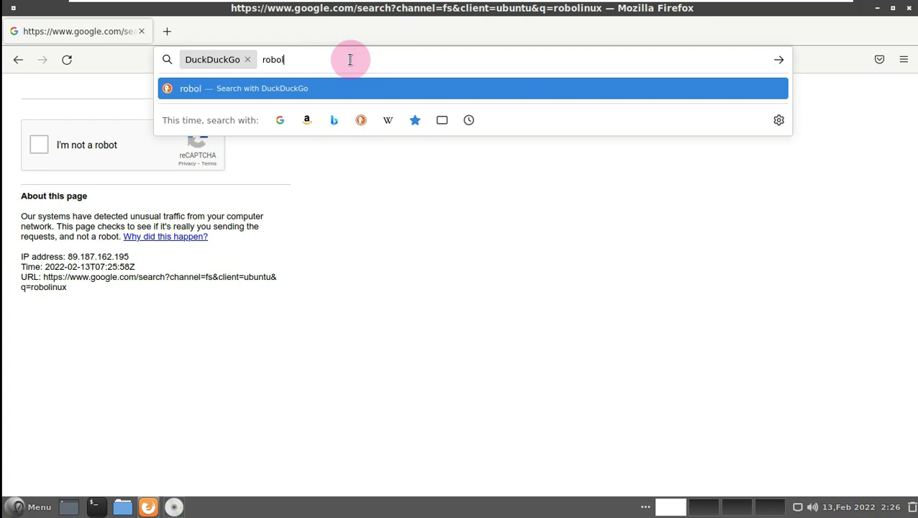
text(inux)
key(Return)
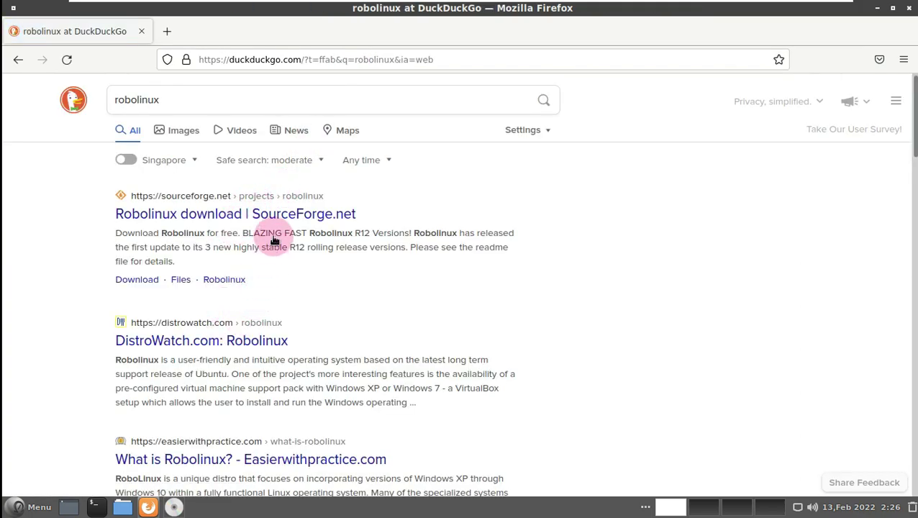
Step: Refine the DuckDuckGo search to "robolinux official"
click(262, 103)
text(offi)
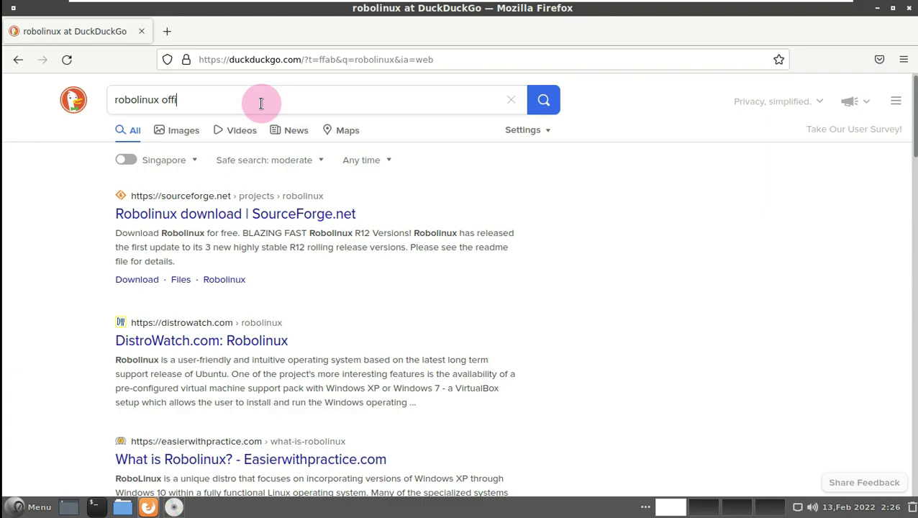
text(cial)
key(Return)
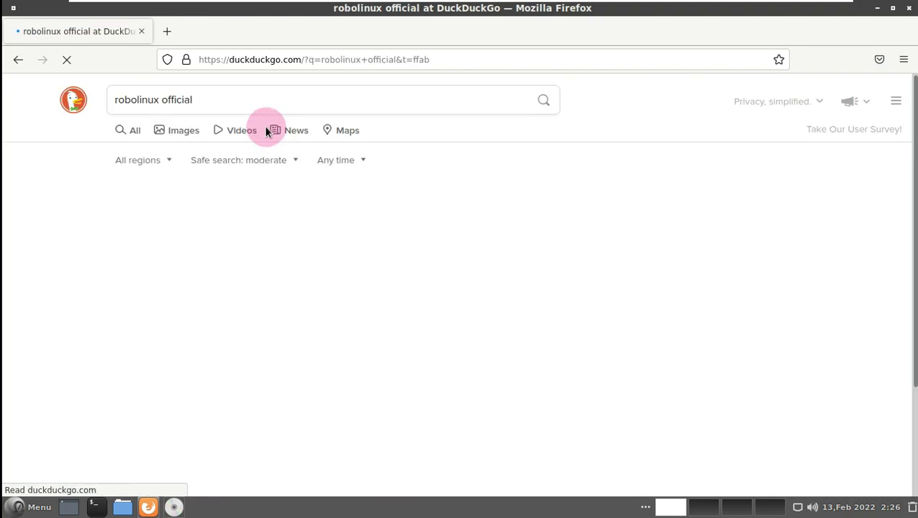
Step: Go to google.com in the current browser page
click(359, 60)
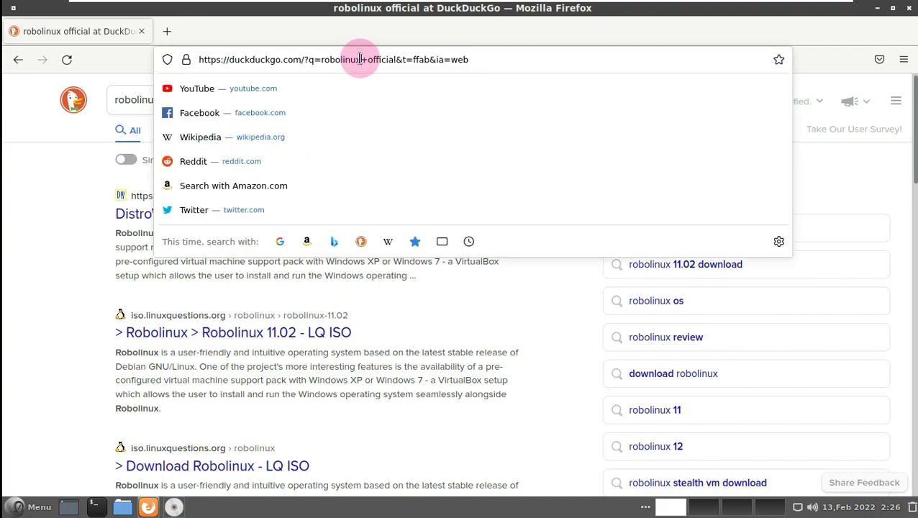
click(360, 59)
text(google.c)
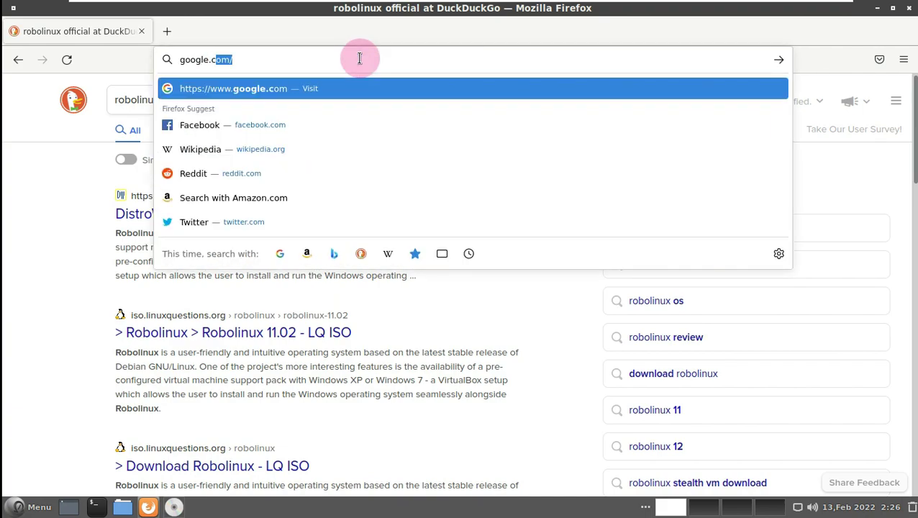
key(Return)
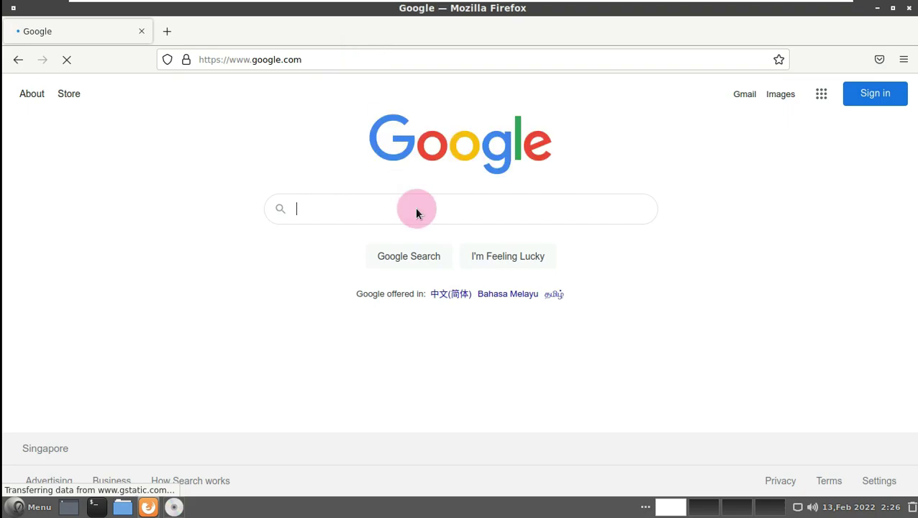
Step: Search Google for "robolinux" and open the official robolinux.org website from the results
click(416, 211)
text(robolinux)
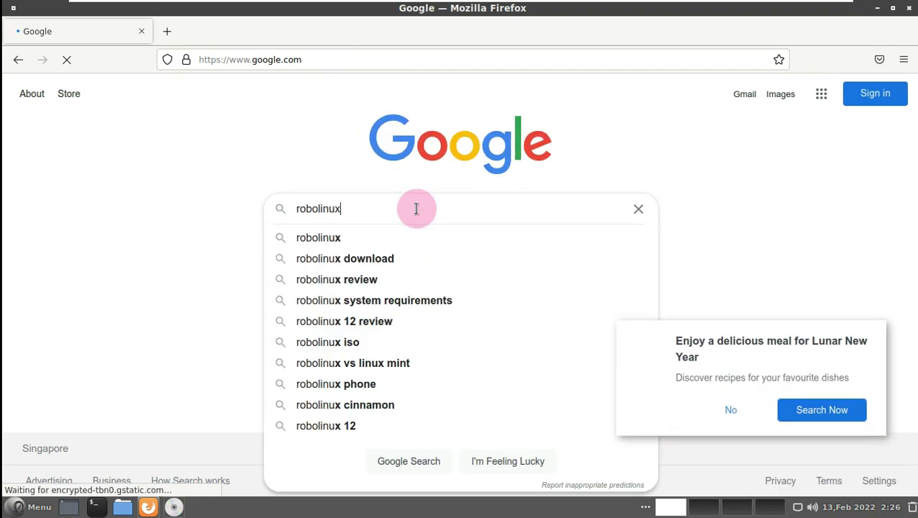
key(Return)
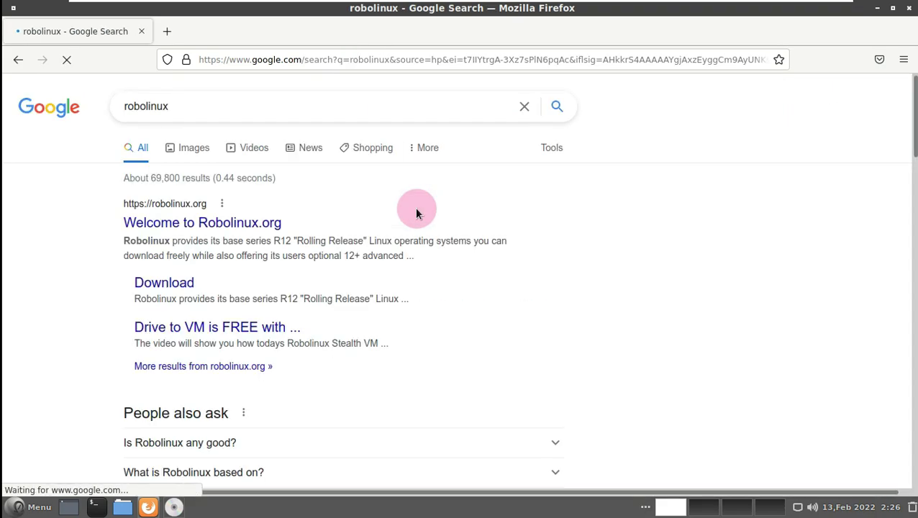
click(186, 208)
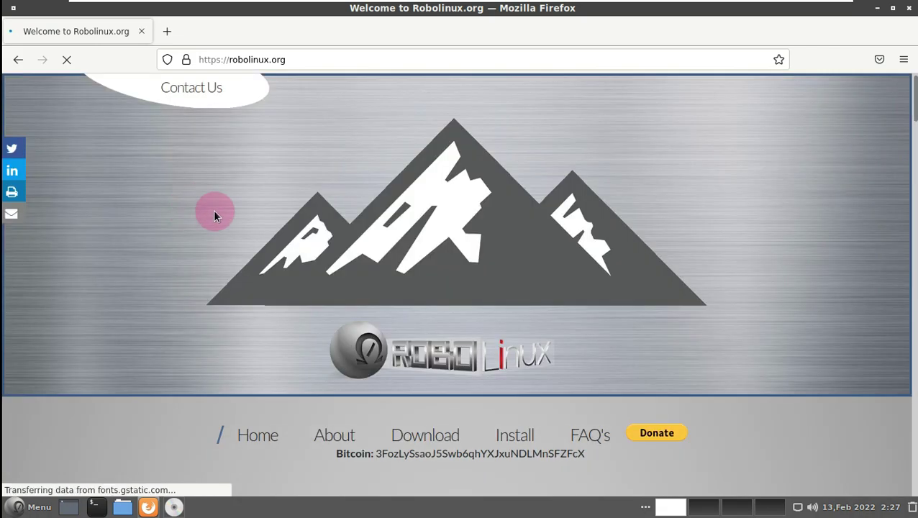
Step: Examine the robolinux.org address and home page, covering the R12 release description, the Media Room and the footer
click(314, 55)
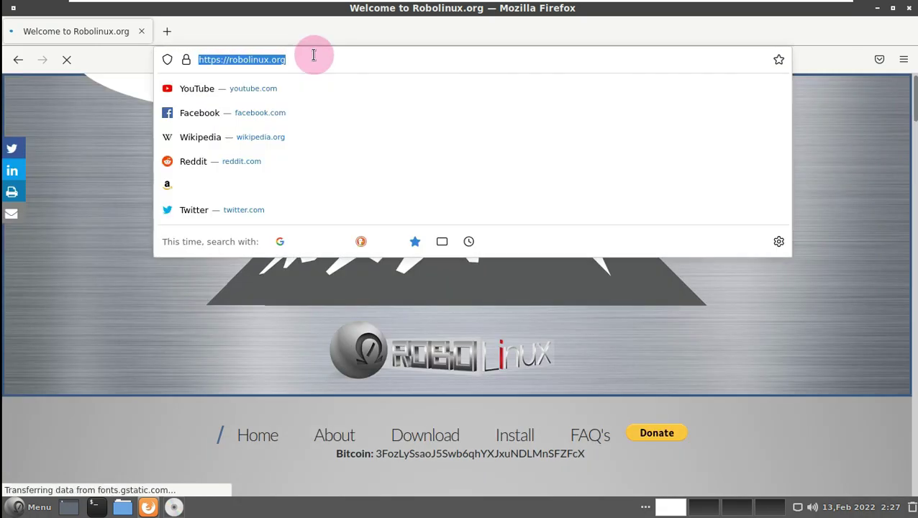
click(581, 341)
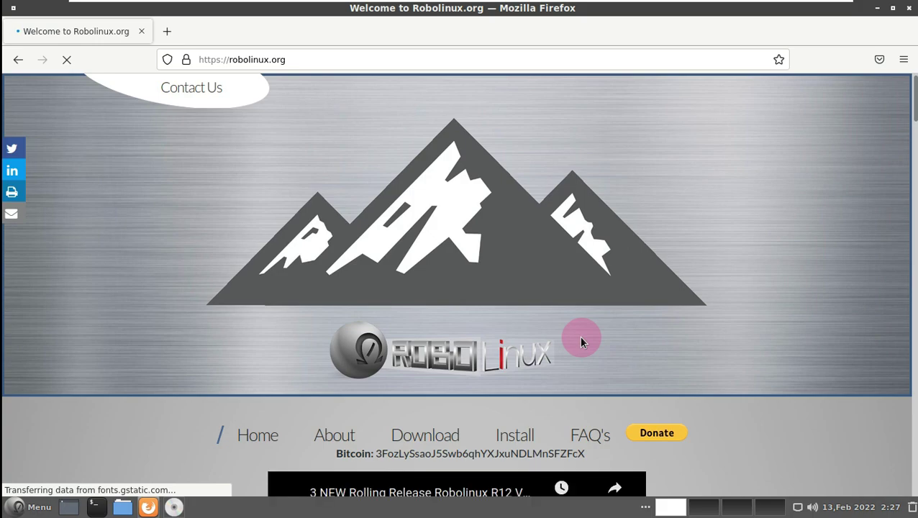
scroll(581, 341, down, 5)
scroll(683, 292, down, 3)
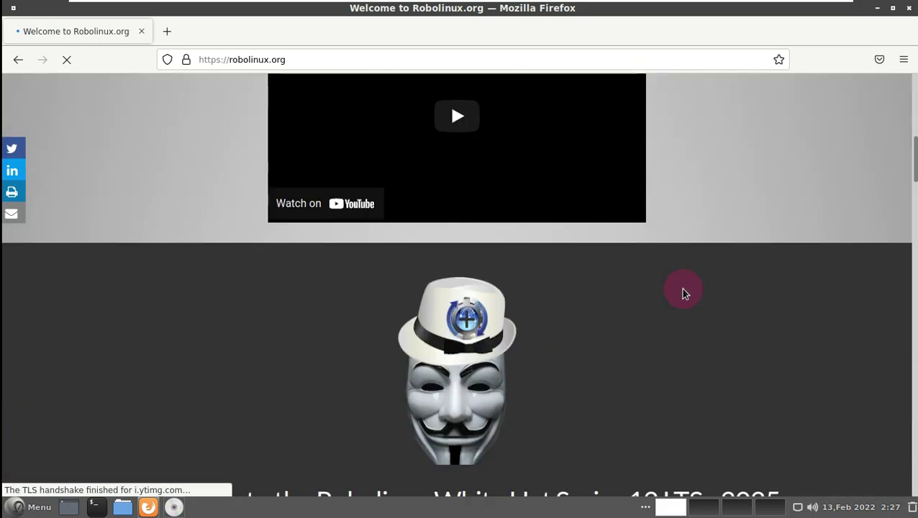
scroll(753, 232, down, 10)
scroll(754, 231, up, 1)
scroll(753, 232, up, 4)
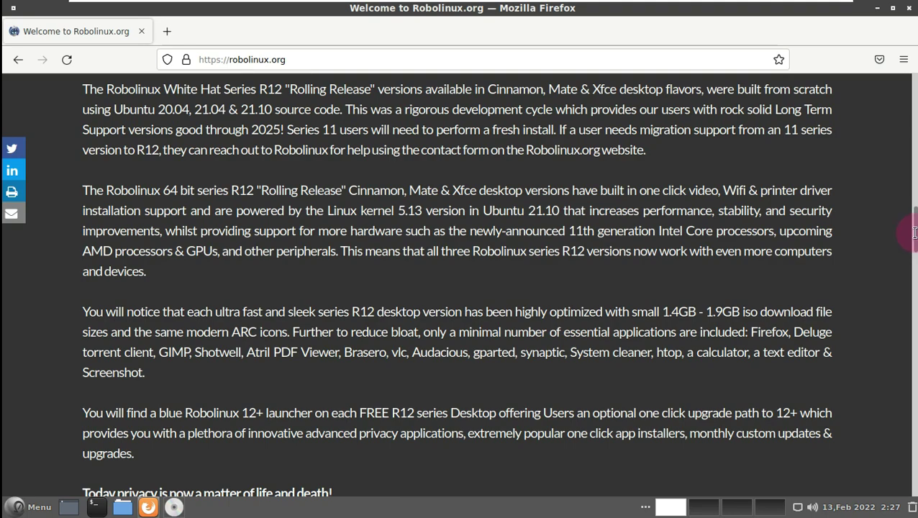
scroll(827, 158, up, 10)
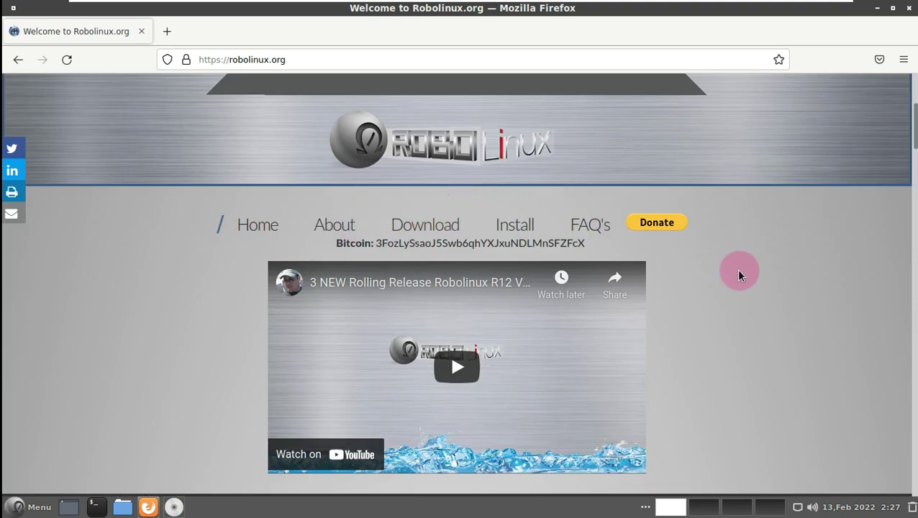
scroll(738, 273, down, 12)
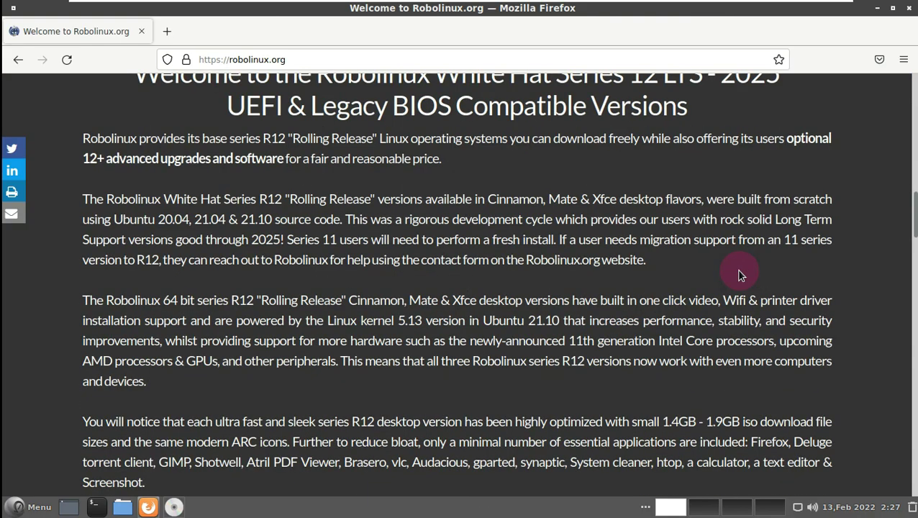
scroll(741, 275, down, 12)
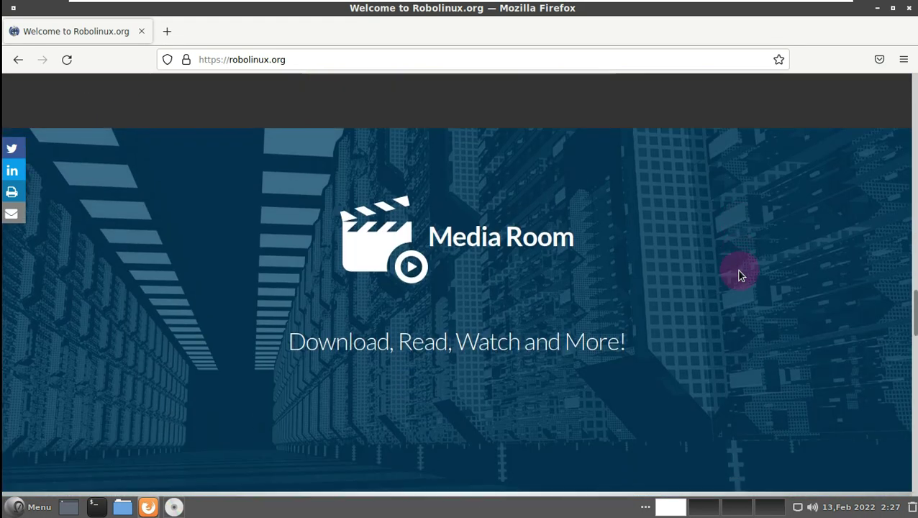
scroll(740, 274, down, 10)
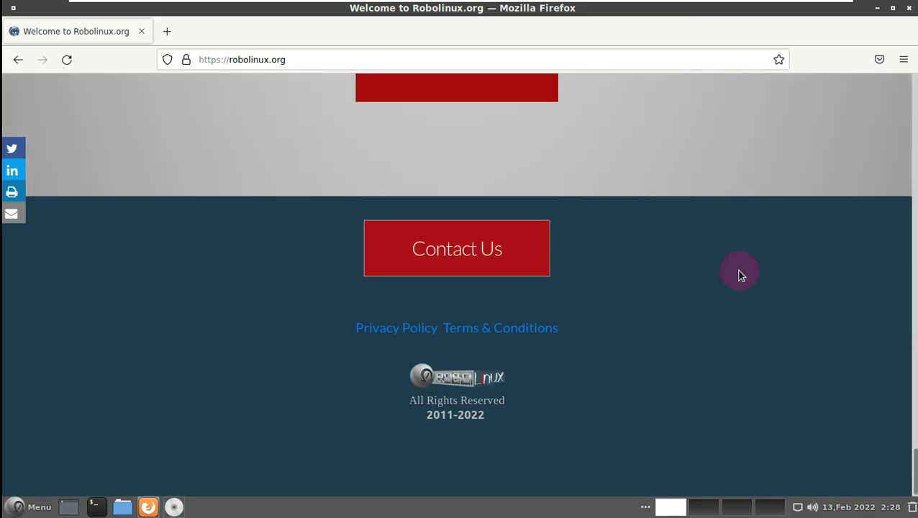
scroll(740, 275, up, 4)
scroll(738, 273, up, 15)
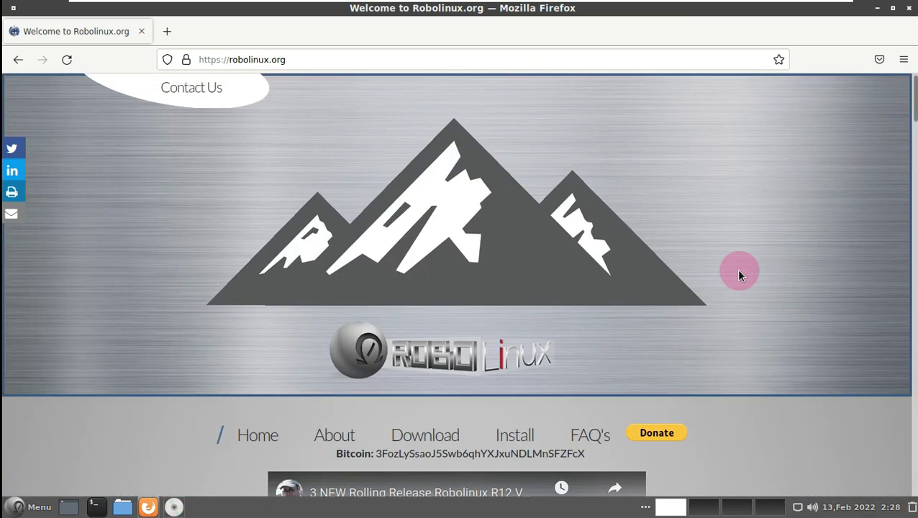
Step: Open the Robolinux download page and review the R12 description, upgrade offers, Cinnamon, Mate and Xfce editions, and support packs
click(438, 434)
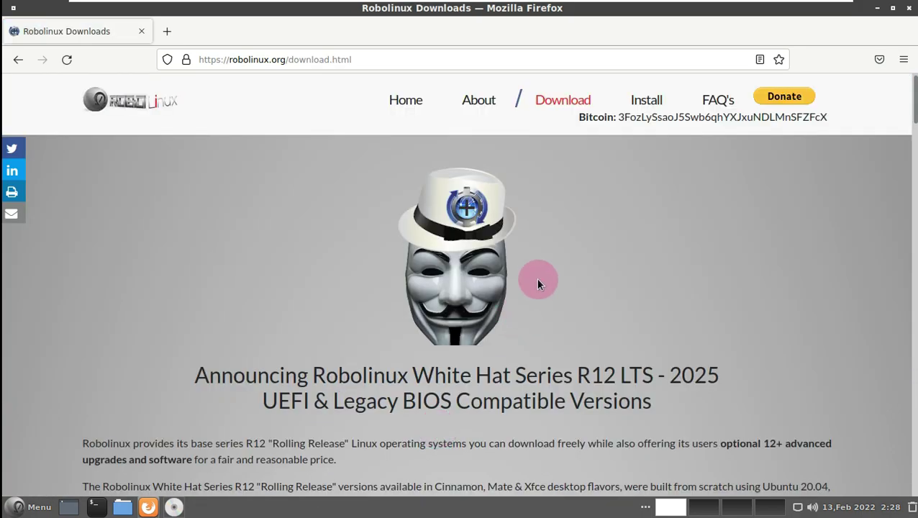
scroll(598, 214, down, 4)
scroll(611, 178, down, 9)
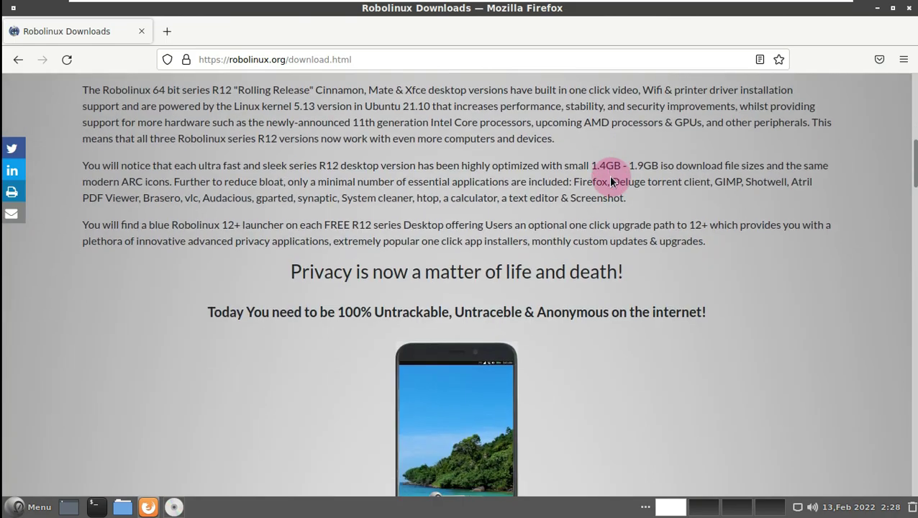
scroll(610, 179, down, 2)
scroll(425, 215, down, 8)
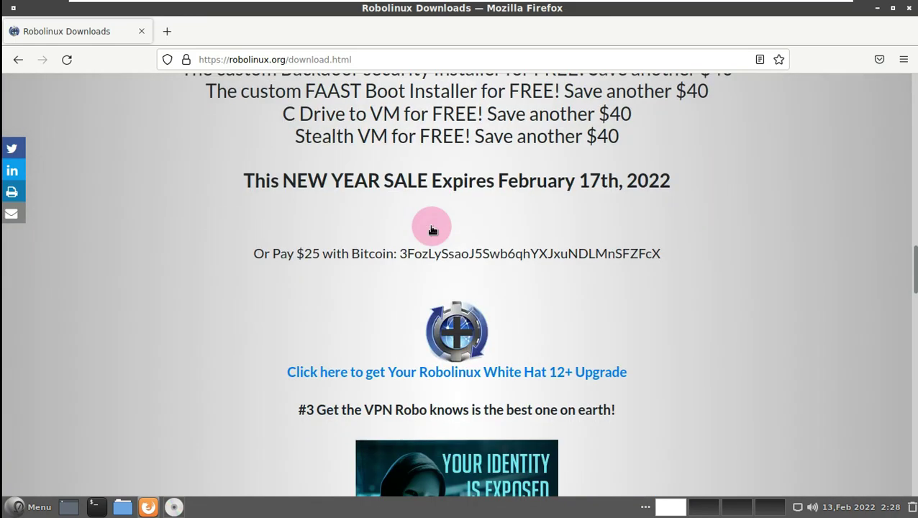
scroll(430, 221, down, 10)
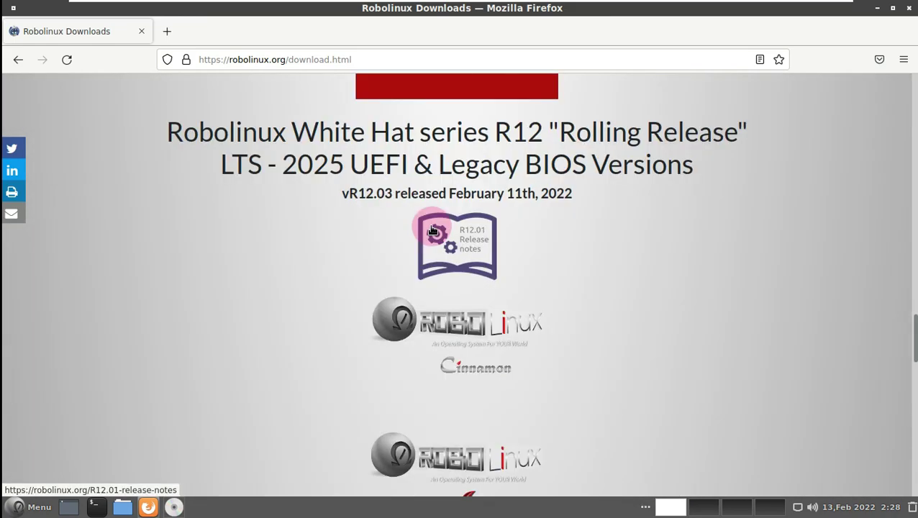
scroll(473, 221, down, 4)
scroll(507, 313, down, 5)
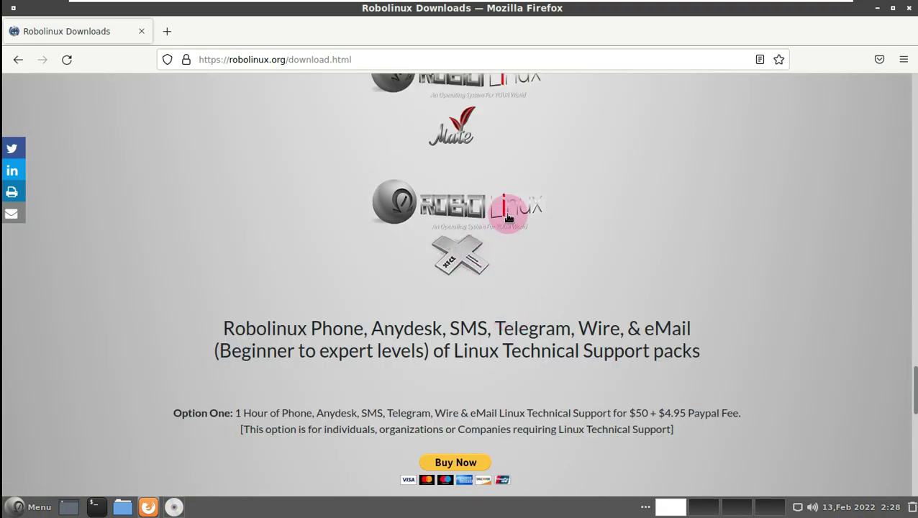
scroll(547, 240, up, 4)
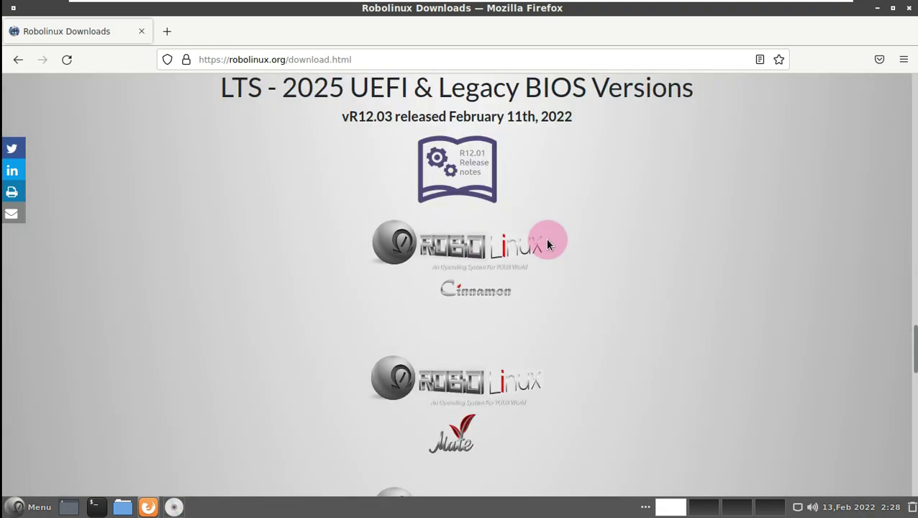
Step: Open the Cinnamon edition's SourceForge files page and examine the list of R12 ISO files and the release description below it
click(489, 259)
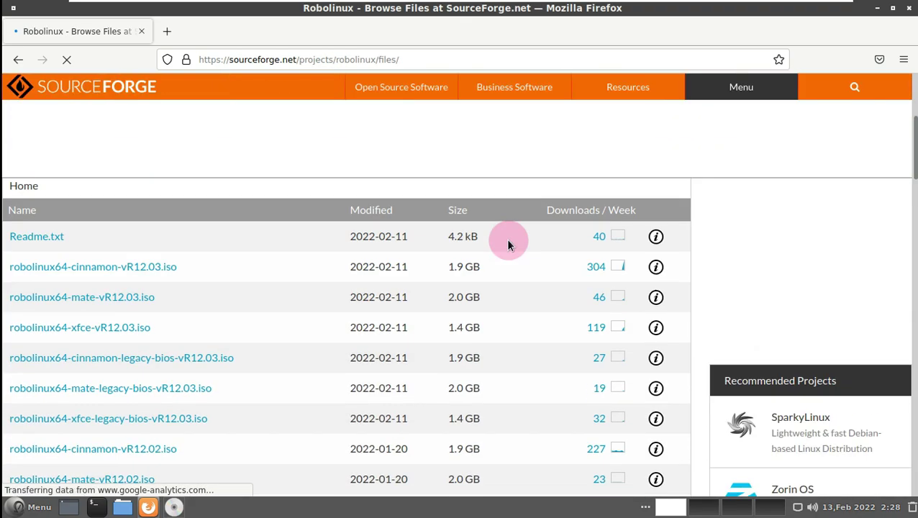
scroll(392, 293, up, 3)
scroll(307, 301, down, 3)
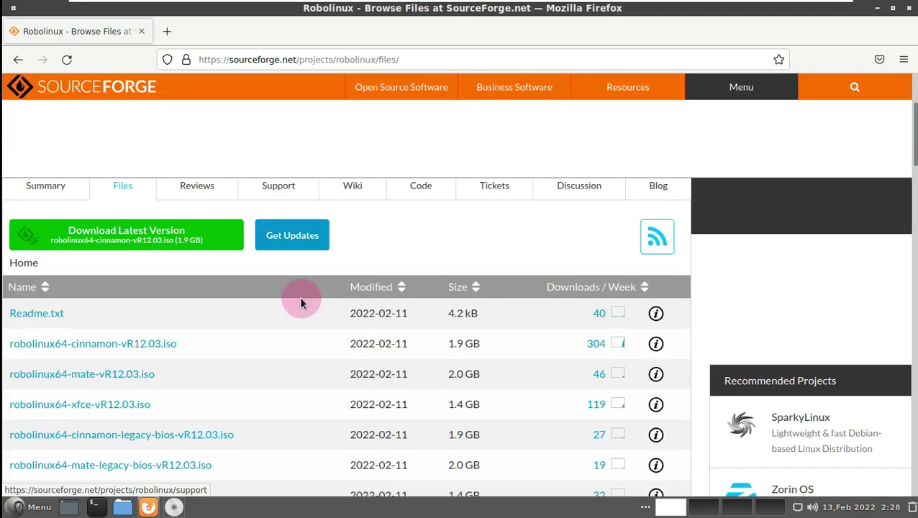
scroll(85, 279, down, 3)
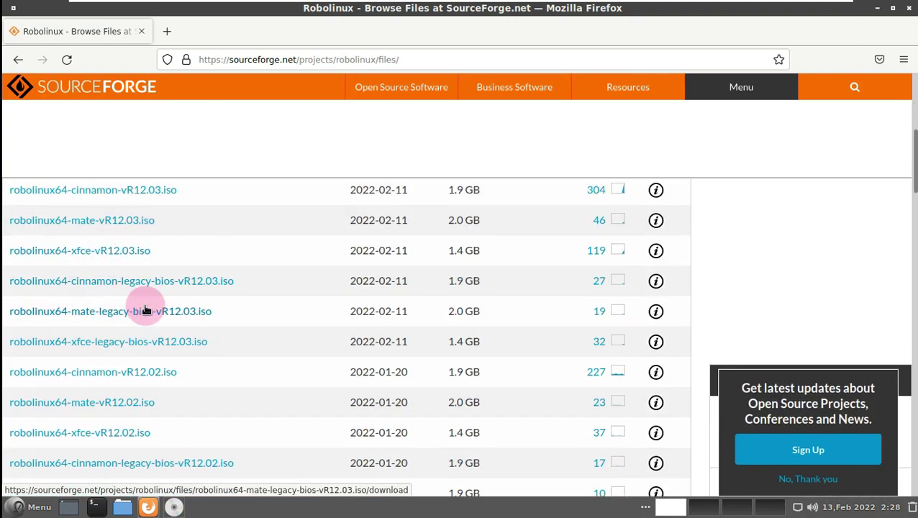
scroll(147, 303, up, 3)
scroll(169, 300, down, 3)
scroll(169, 299, down, 3)
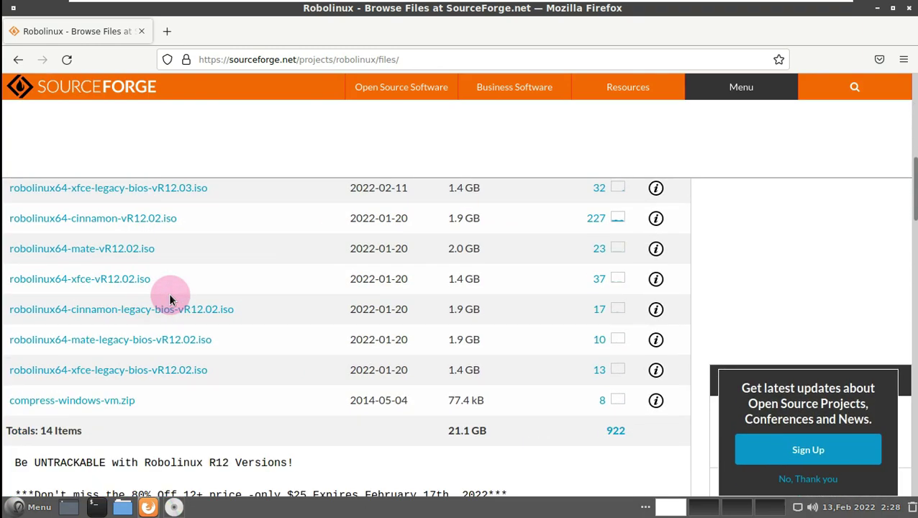
scroll(231, 297, down, 3)
scroll(273, 297, down, 2)
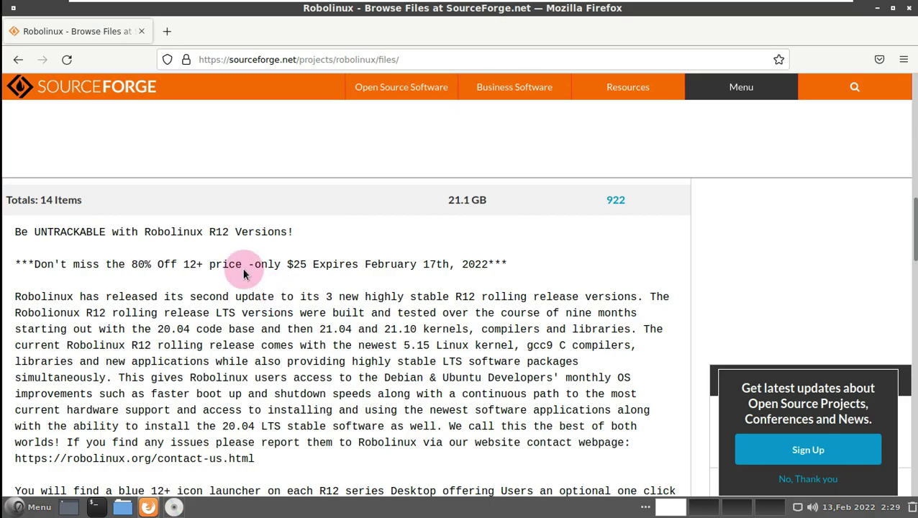
scroll(287, 291, down, 5)
scroll(285, 290, up, 10)
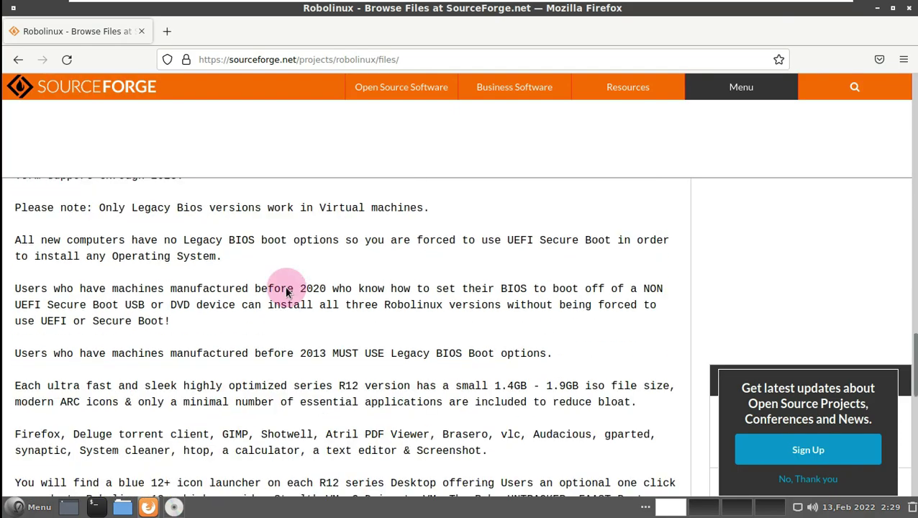
scroll(287, 291, up, 6)
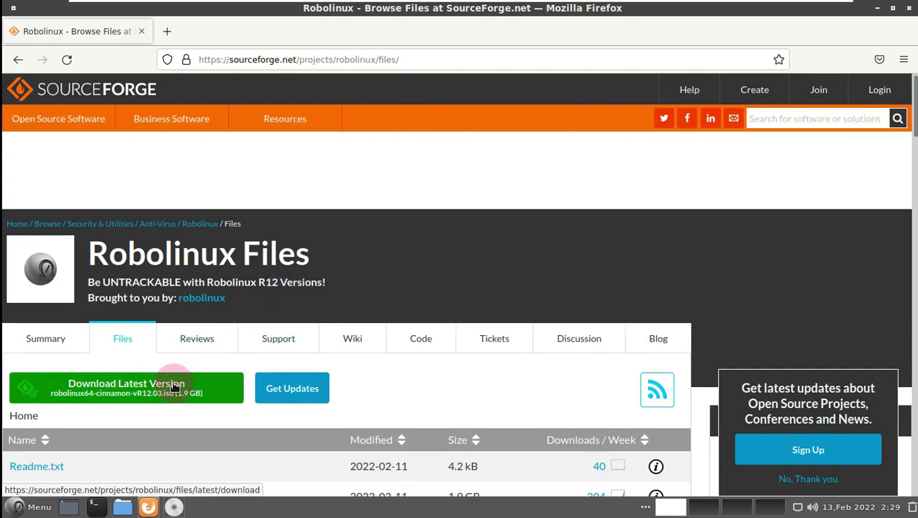
Step: Start saving the latest version, robolinux64-cinnamon-vR12.03.iso, from SourceForge and cancel the download
click(175, 387)
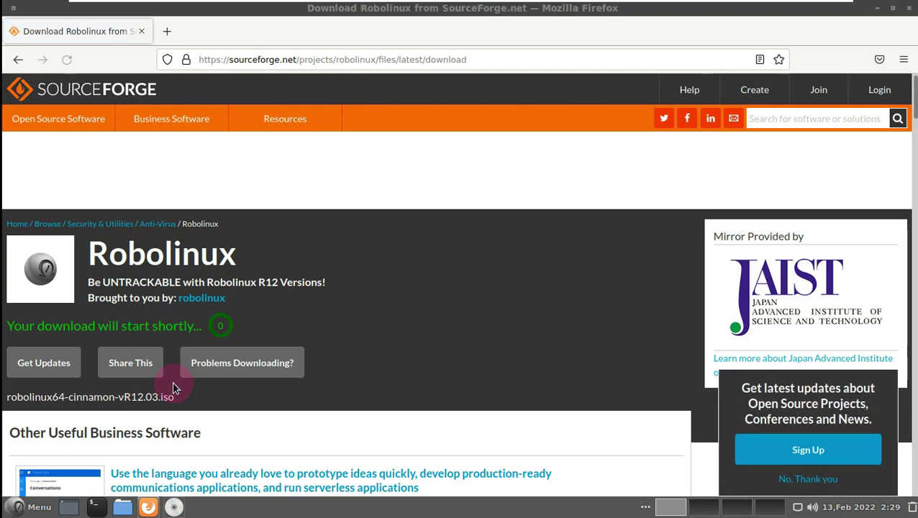
click(361, 289)
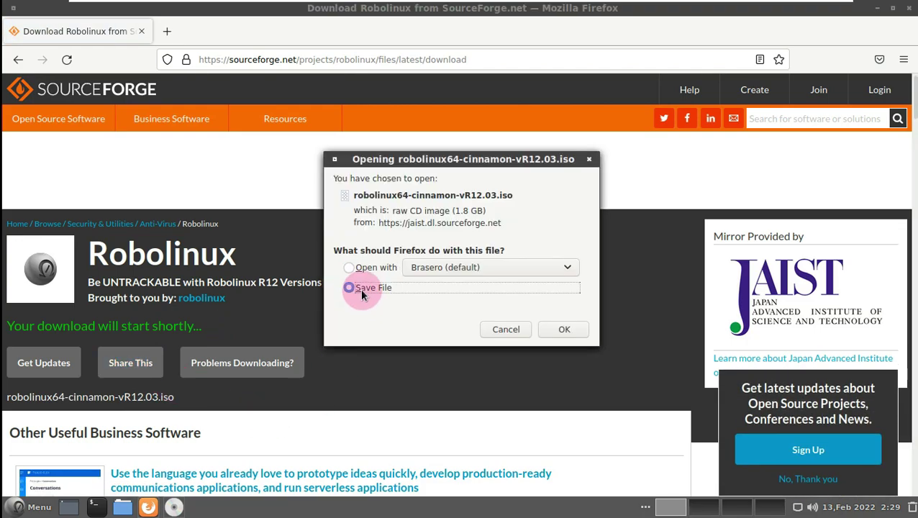
drag(491, 210, 382, 210)
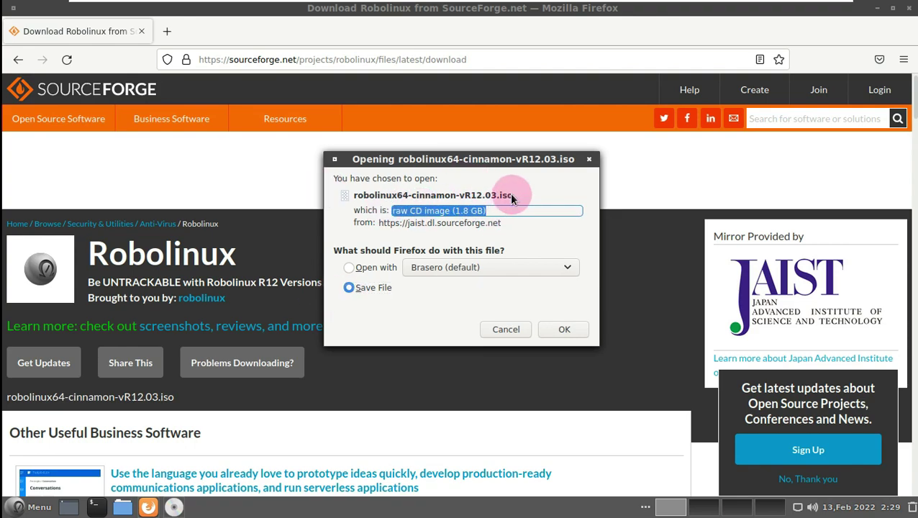
click(577, 330)
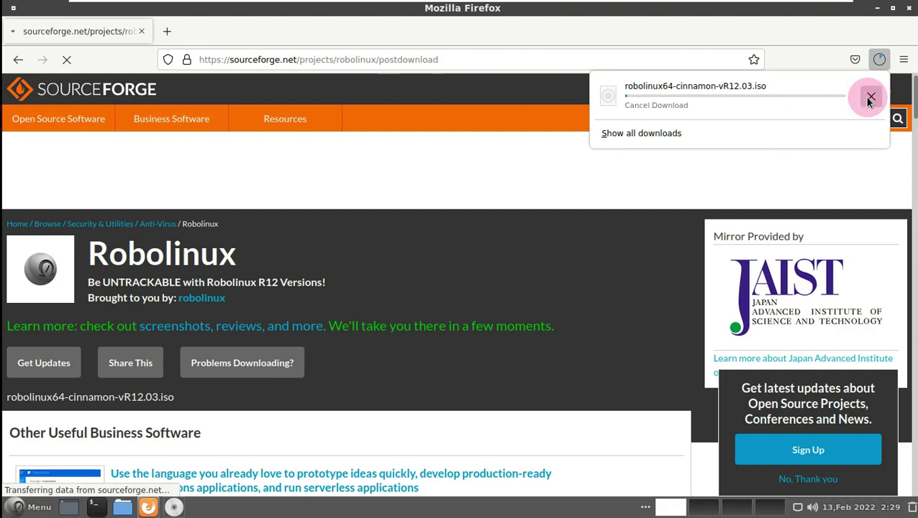
key(space)
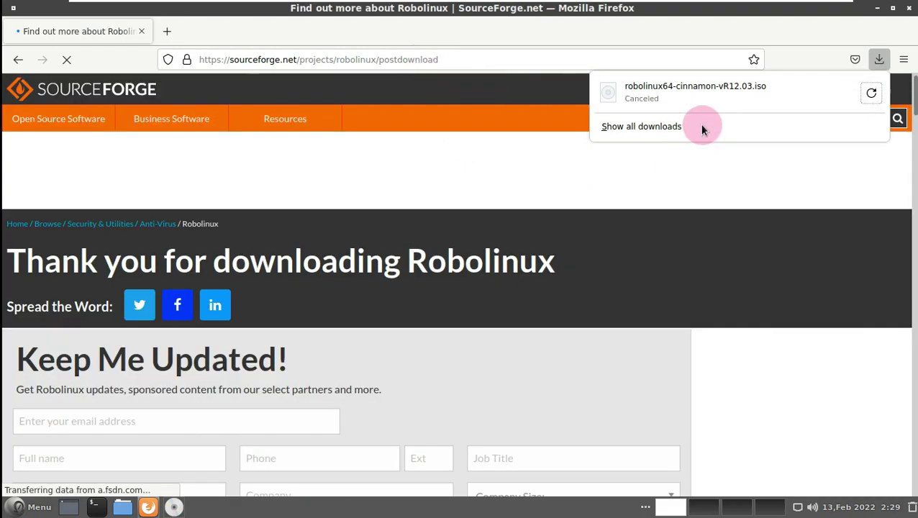
Step: Go to youtube.com/9to5linux in the current browser page
click(403, 68)
click(402, 65)
text(youtube.com)
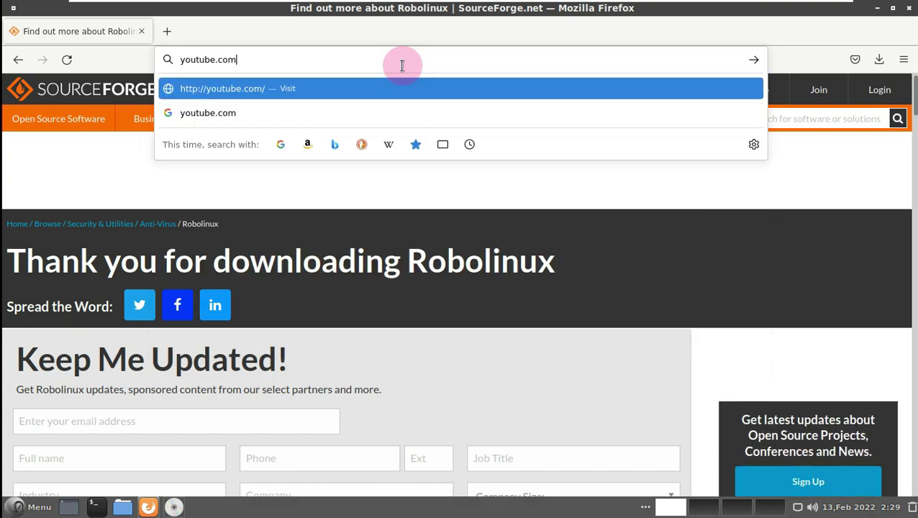
text(/9to5linux)
key(Return)
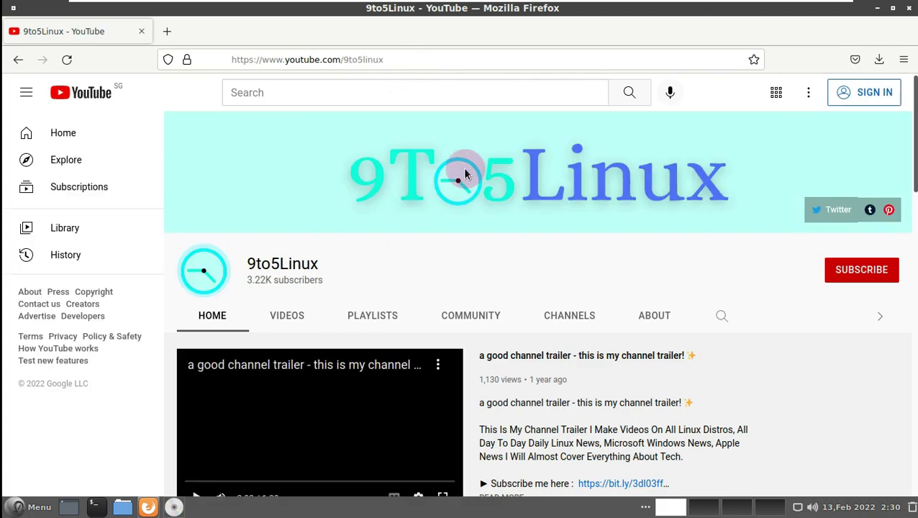
Step: View the subscription prompt of the 9to5Linux channel, highlight the channel name and dismiss the prompt
click(835, 272)
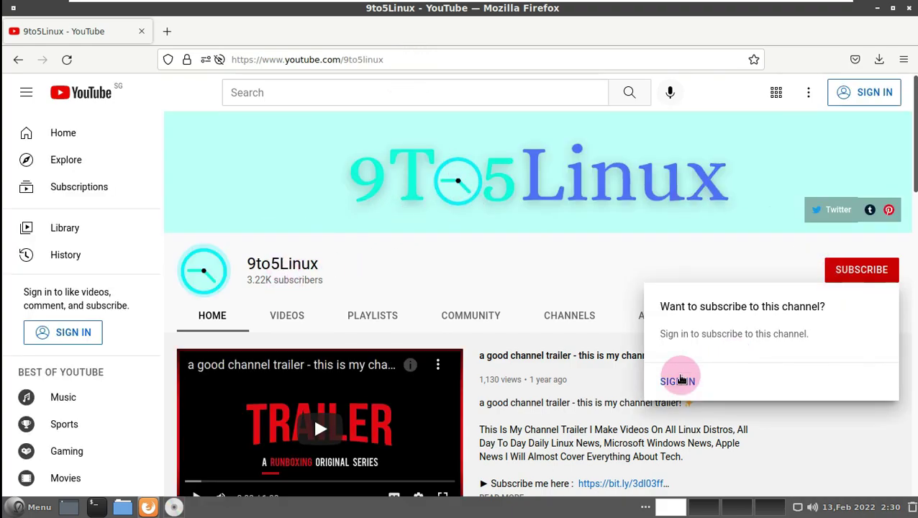
click(398, 241)
drag(246, 264, 320, 263)
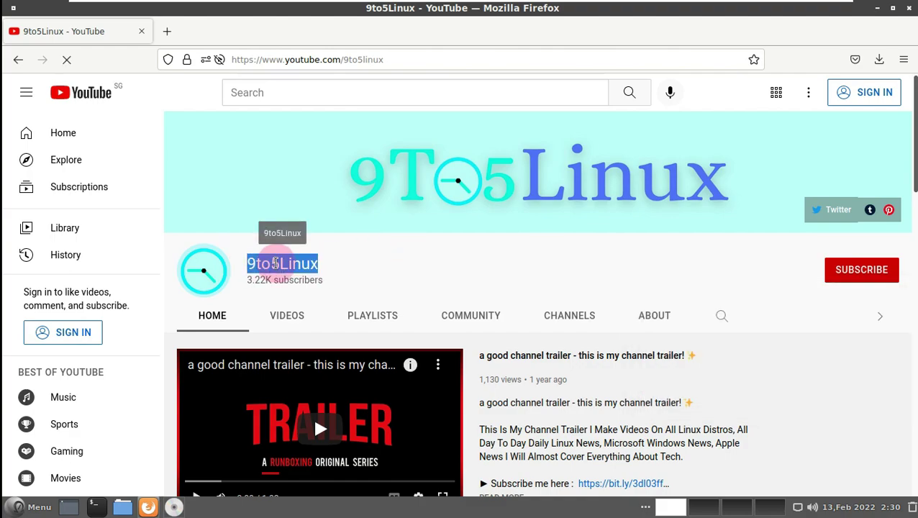
click(846, 284)
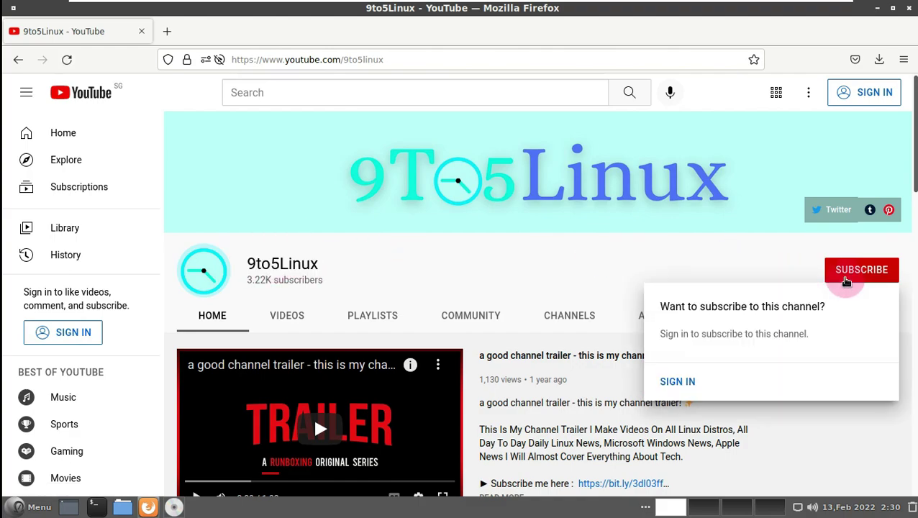
click(548, 260)
Step: Review the 9to5Linux channel's About page, highlighting the weekly schedule, and view the subscription prompt again
click(665, 319)
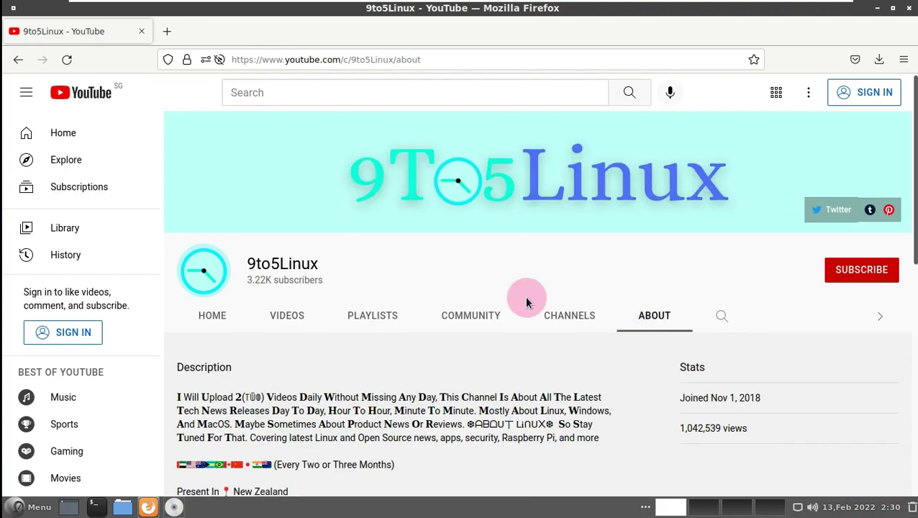
scroll(462, 305, down, 2)
drag(178, 320, 440, 320)
scroll(513, 262, down, 5)
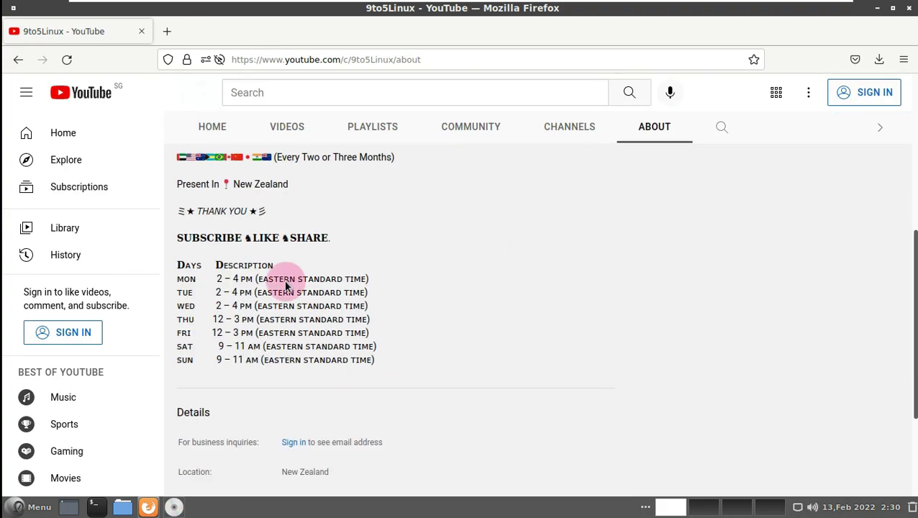
drag(180, 238, 381, 351)
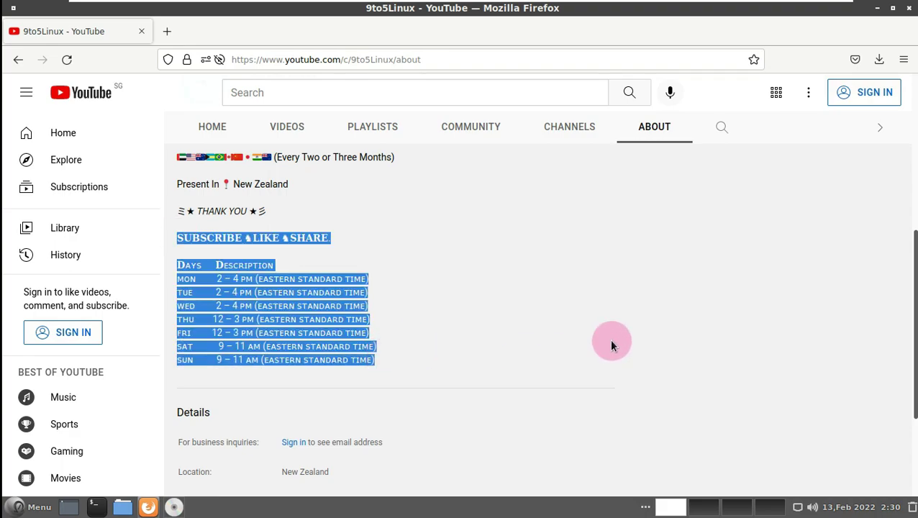
scroll(609, 339, up, 5)
click(828, 273)
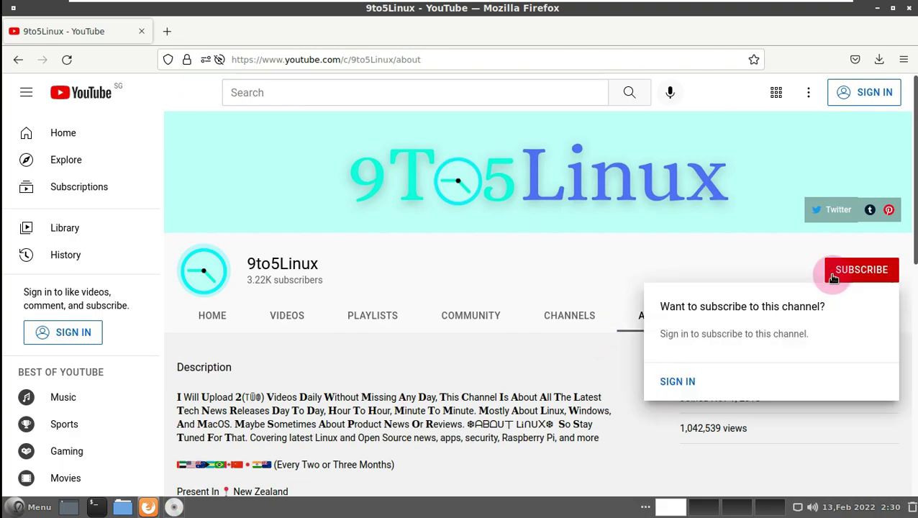
click(458, 269)
Step: Close the browser and continue the Robolinux installation in English with the English (US) keyboard layout
click(903, 8)
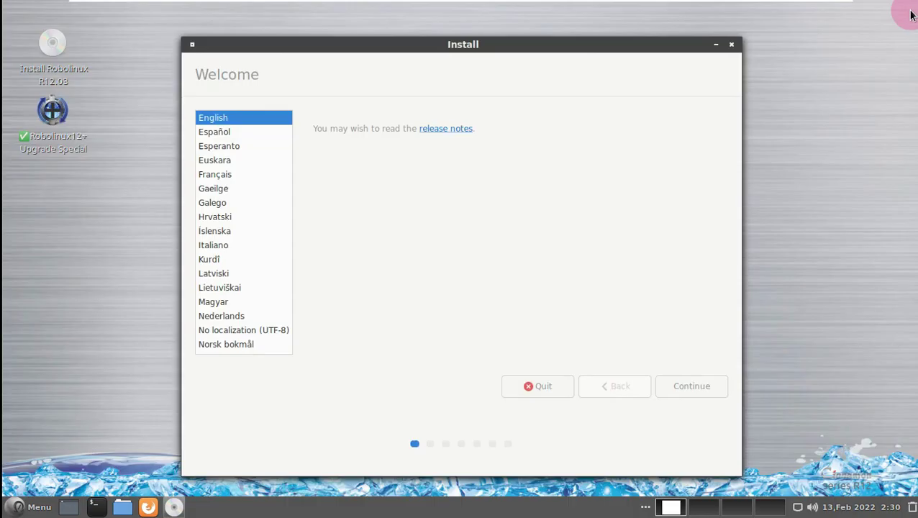
click(686, 381)
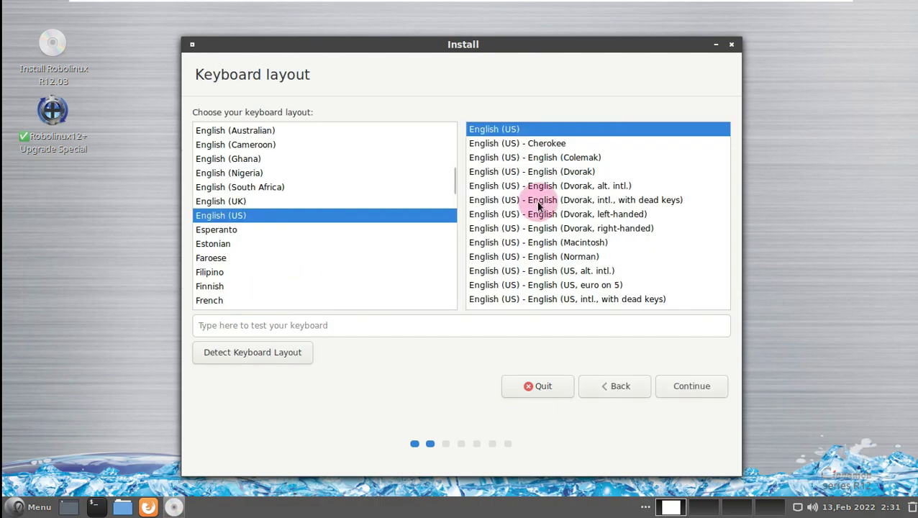
drag(454, 188, 457, 198)
drag(727, 147, 719, 114)
click(688, 384)
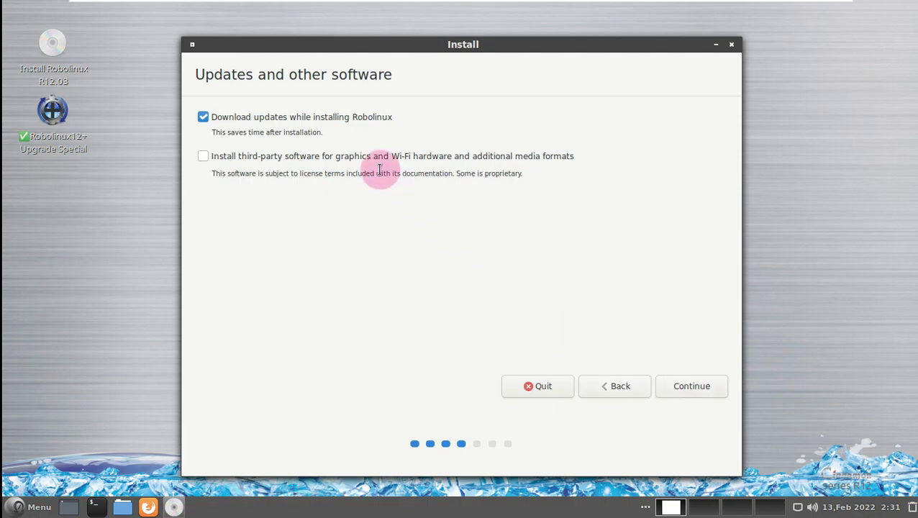
Step: Include third-party software for graphics and Wi-Fi hardware and additional media formats, and open the advanced features for the erase-disk installation
click(365, 160)
click(666, 386)
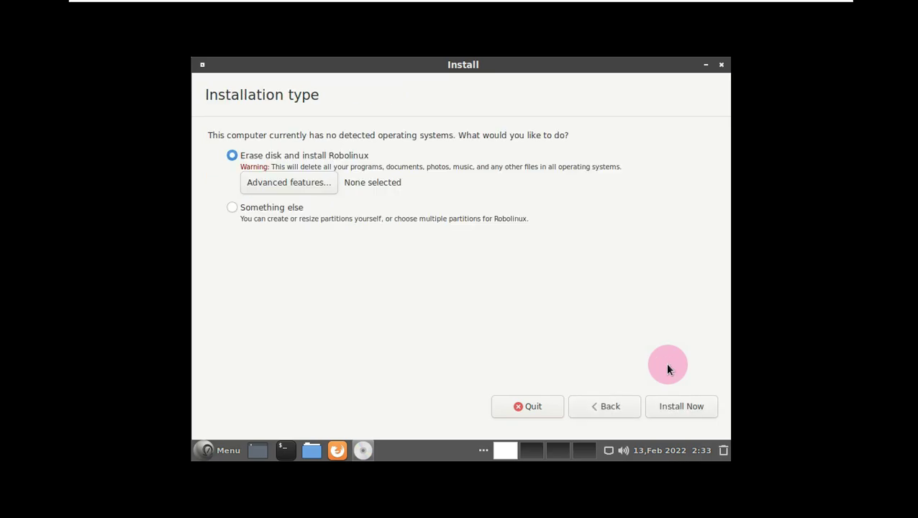
click(314, 182)
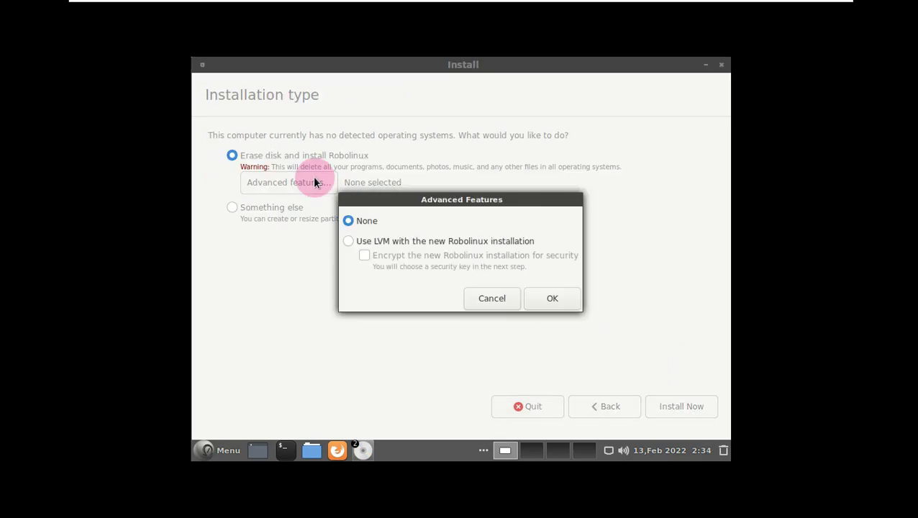
Step: Change the display resolution to 1360 x 768 (16:9), keep the new configuration and close the display settings
click(211, 439)
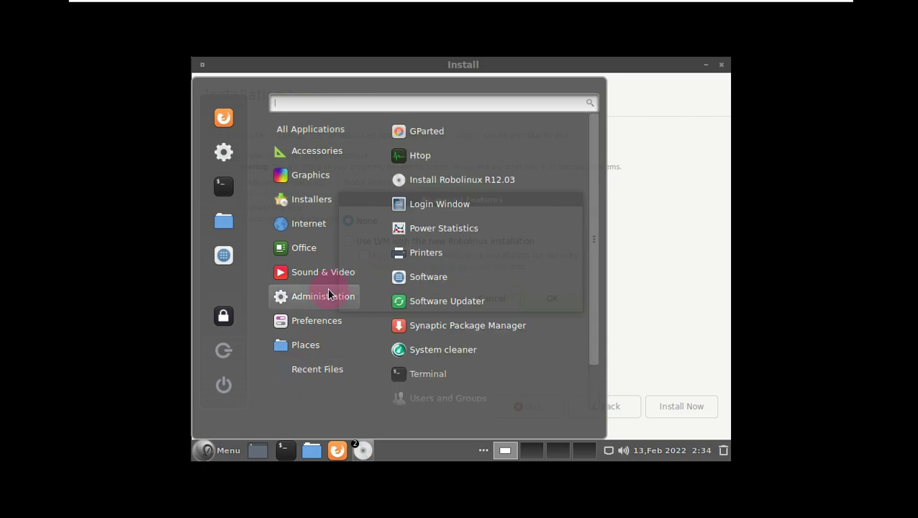
scroll(460, 360, down, 1)
click(452, 331)
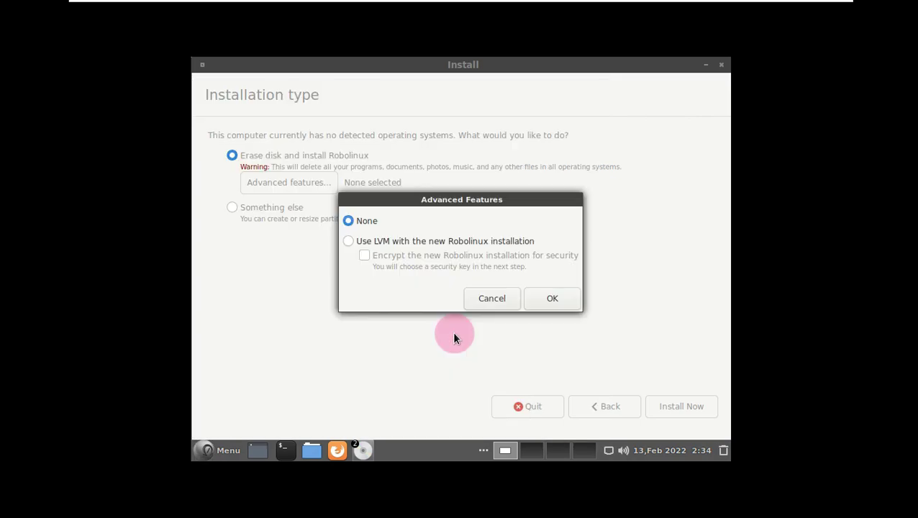
click(450, 329)
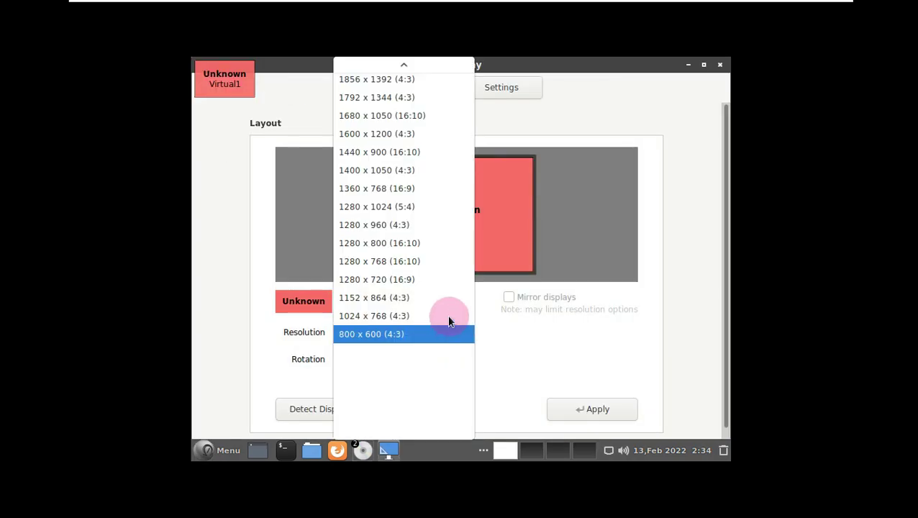
click(412, 186)
click(584, 408)
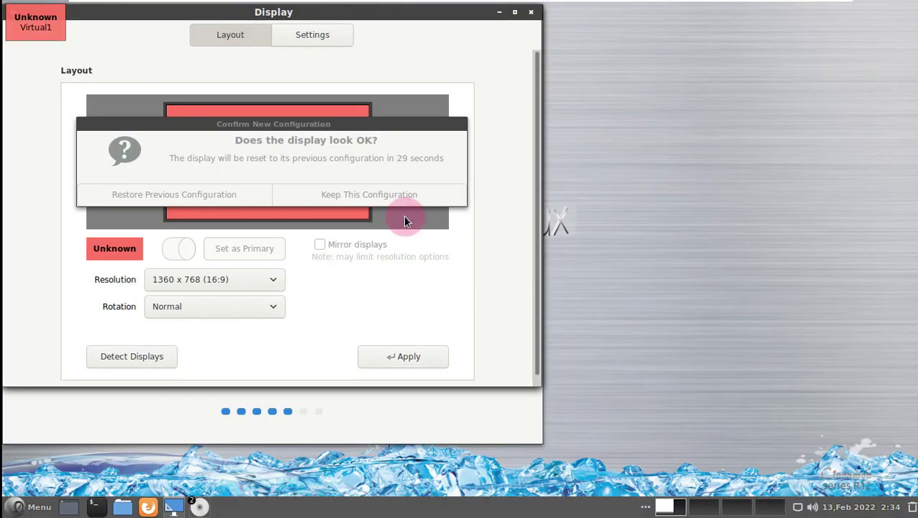
click(404, 199)
click(531, 13)
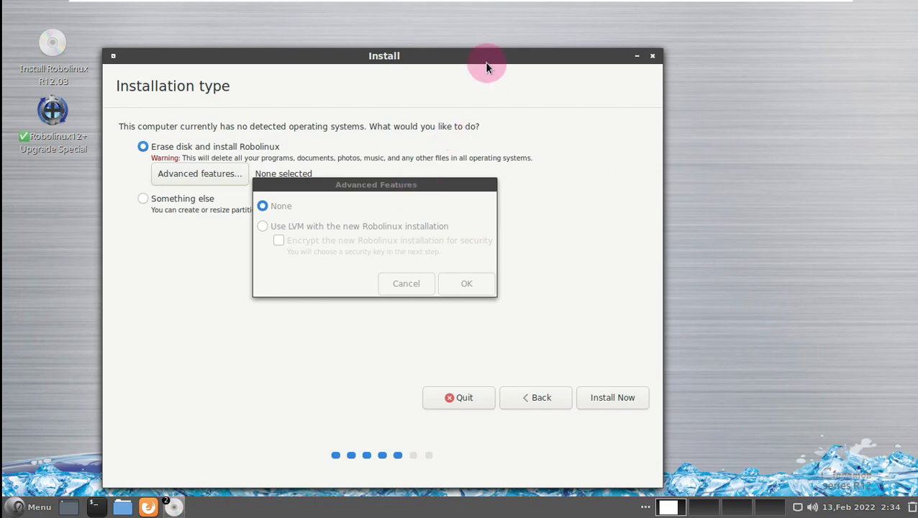
Step: Reposition the installer windows, try the LVM and encryption options, and accept None as the advanced feature
drag(484, 62, 529, 35)
drag(417, 189, 488, 171)
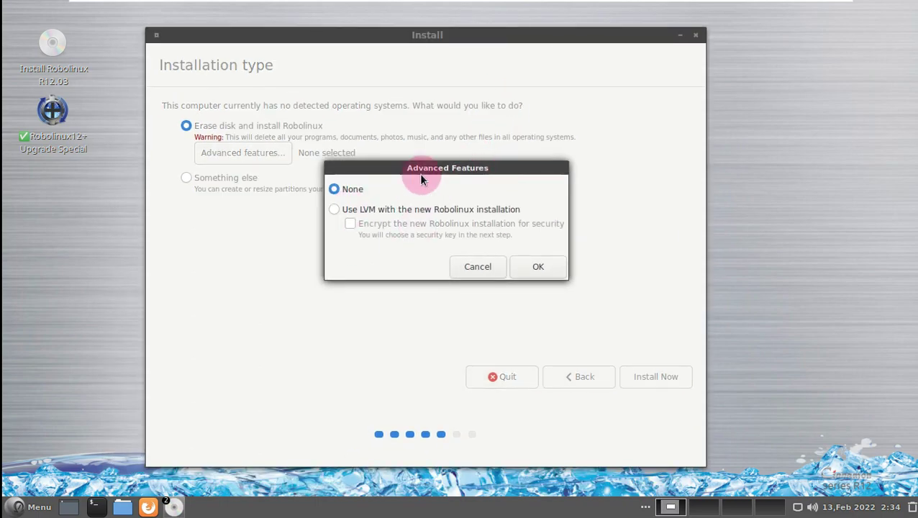
click(383, 209)
click(352, 223)
click(334, 189)
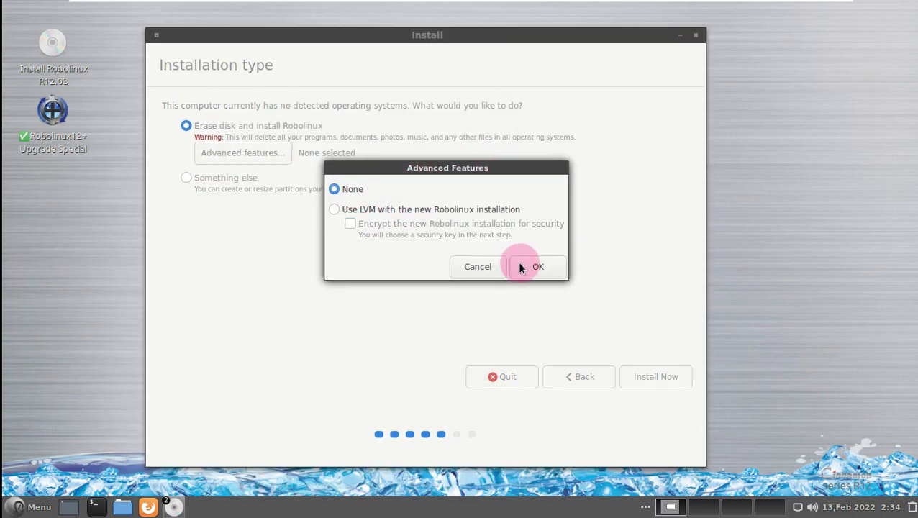
click(532, 266)
Step: Start the installation with the erase-disk option and confirm writing the partition changes to the disk
click(245, 179)
click(235, 127)
click(644, 376)
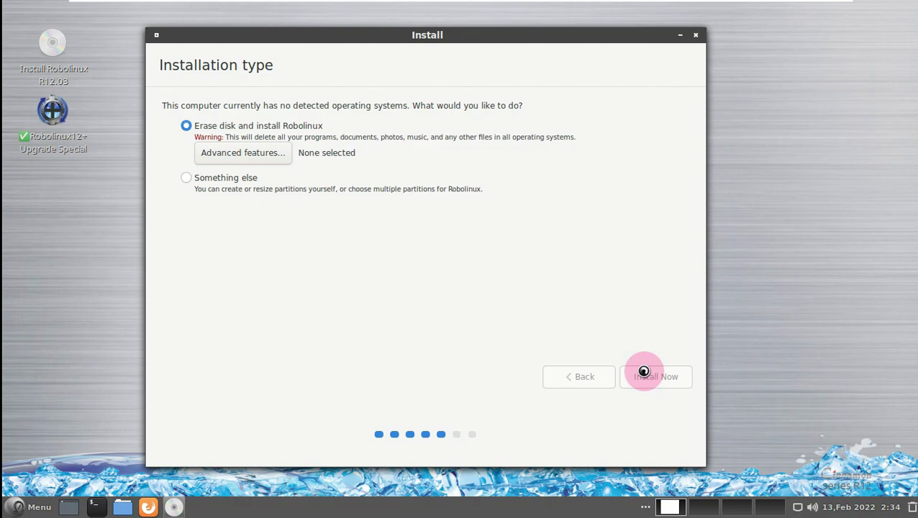
click(643, 376)
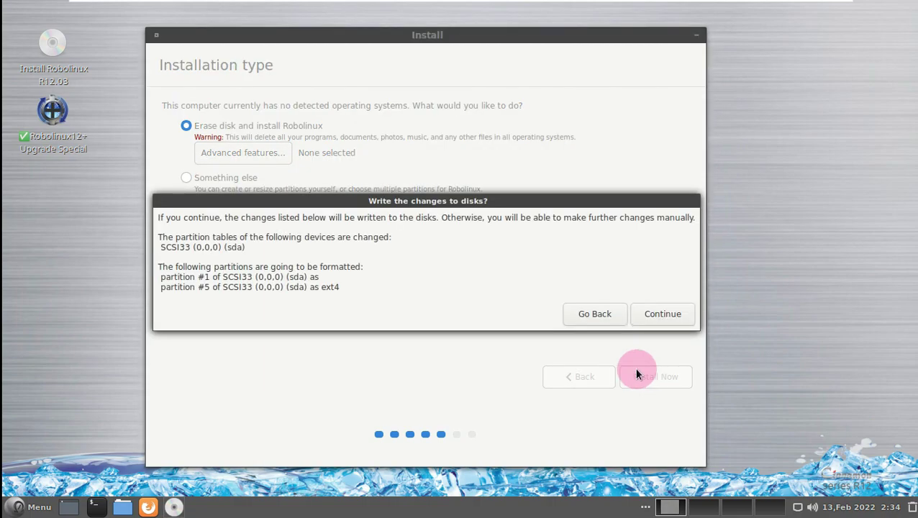
click(652, 311)
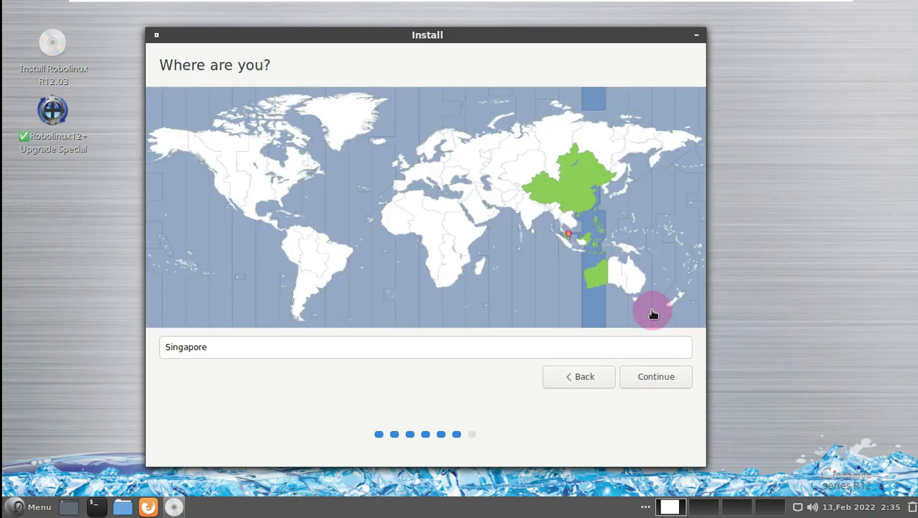
Step: Try locations in New Zealand and Australia on the time-zone map
click(674, 305)
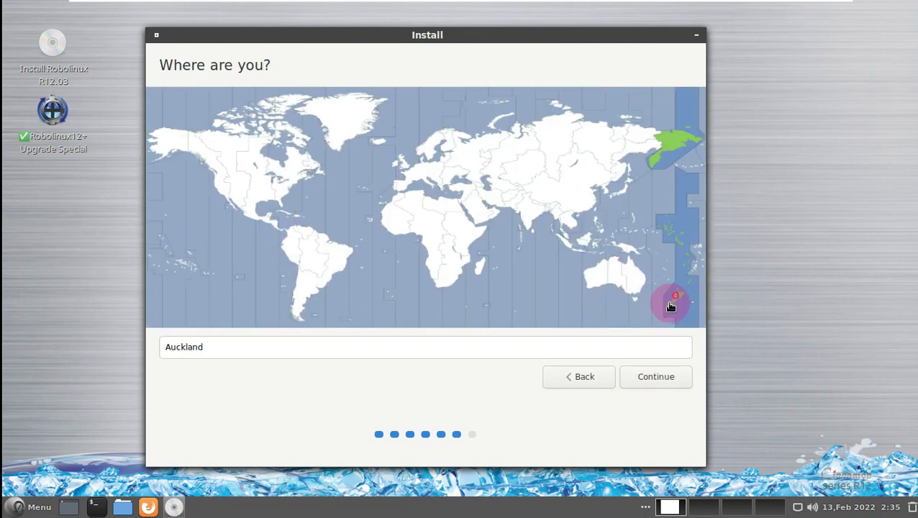
click(256, 348)
click(671, 308)
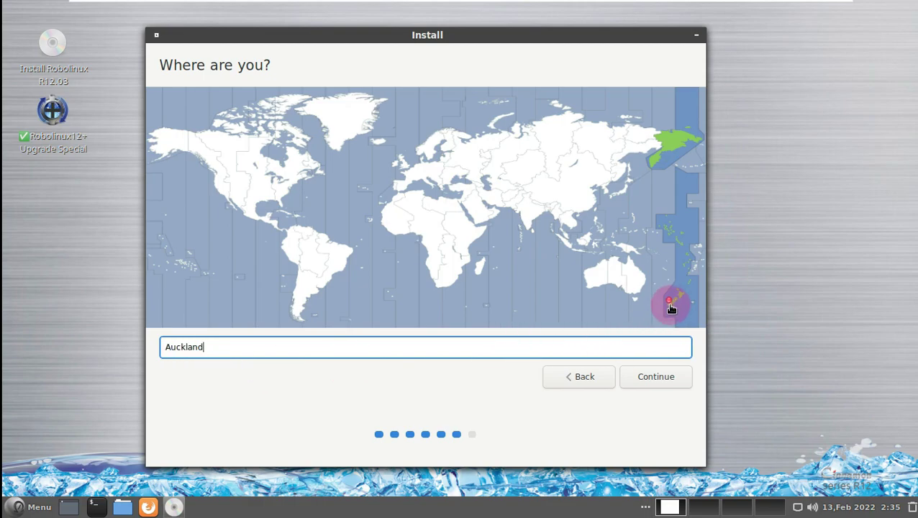
click(598, 287)
click(639, 303)
click(604, 282)
Step: Set the installation's time-zone location to Los Angeles and continue to the user details
click(225, 192)
drag(163, 346, 306, 358)
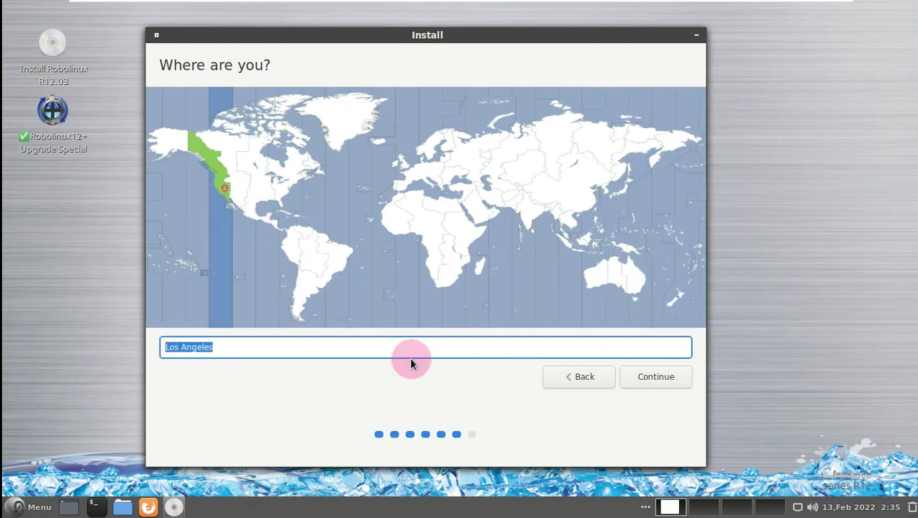
click(628, 372)
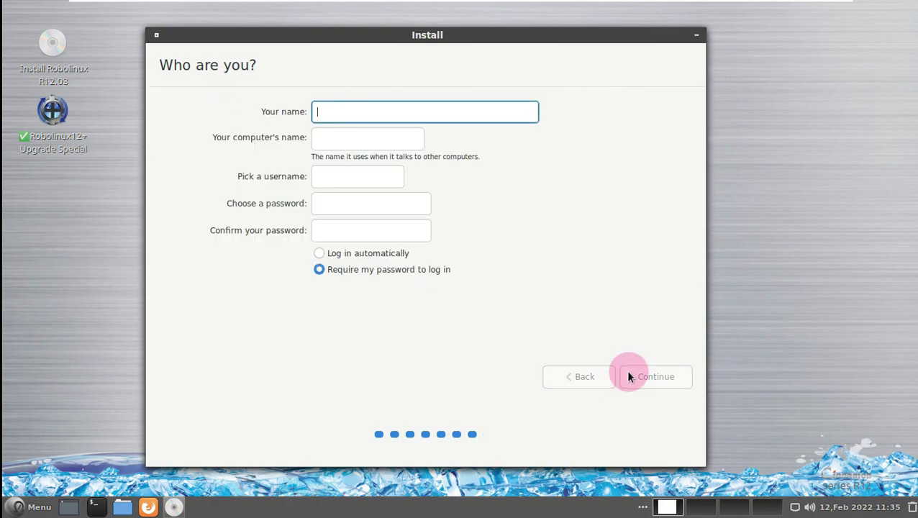
Step: Enable automatic login, enter the user's name and shorten the computer's name to "runboxing"
click(381, 257)
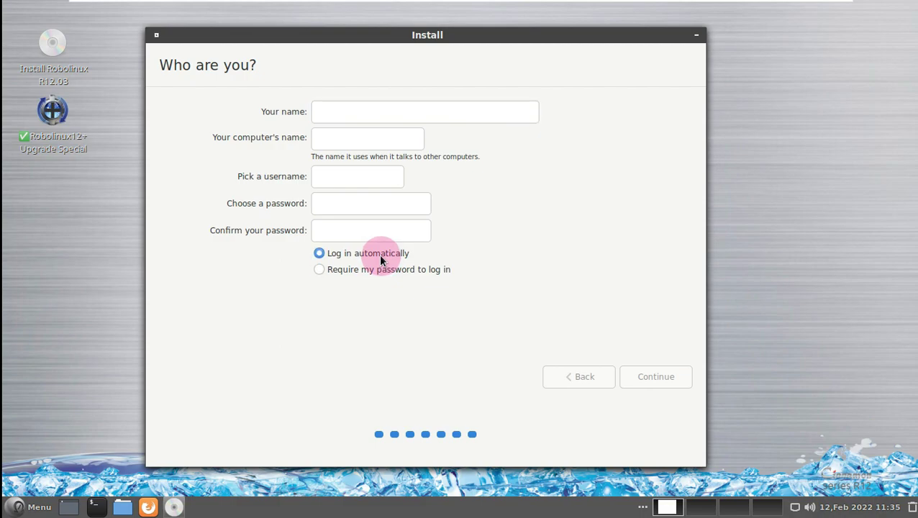
click(382, 117)
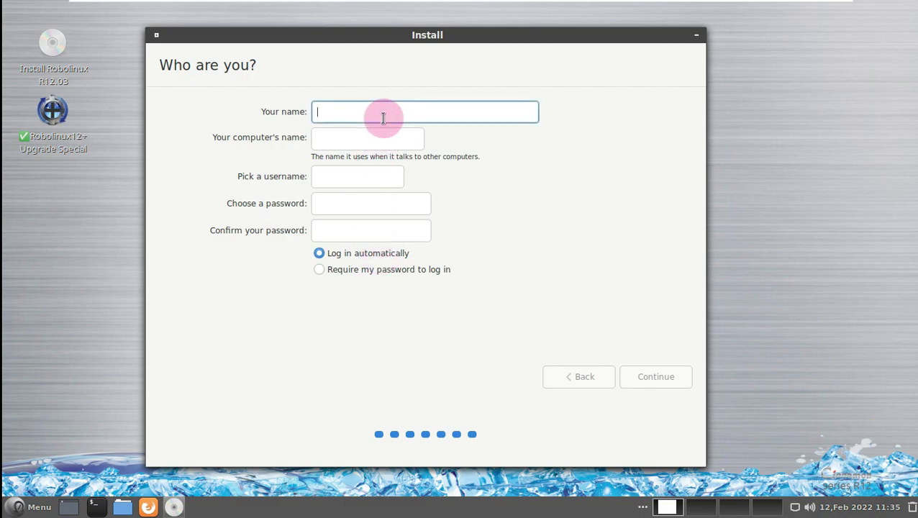
text(Runboxing)
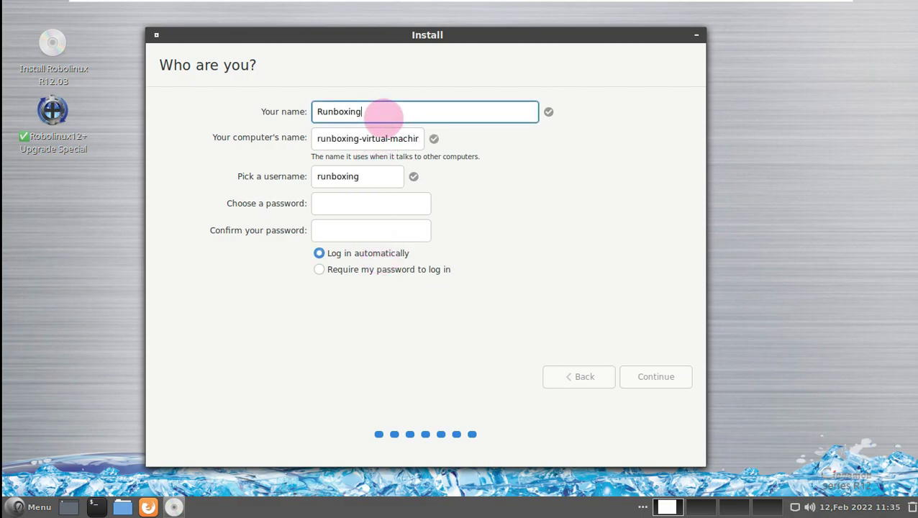
drag(359, 141, 469, 141)
key(BackSpace)
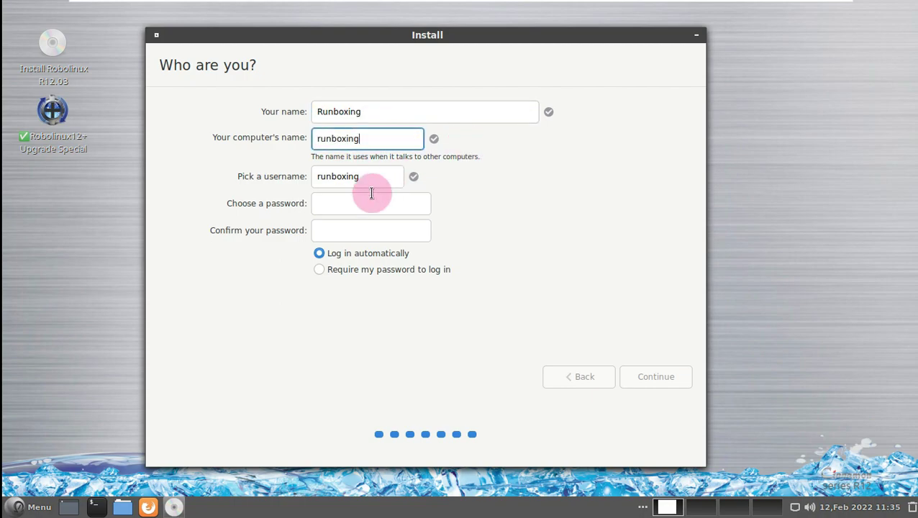
Step: Enter and confirm the account password and continue the installation
click(363, 203)
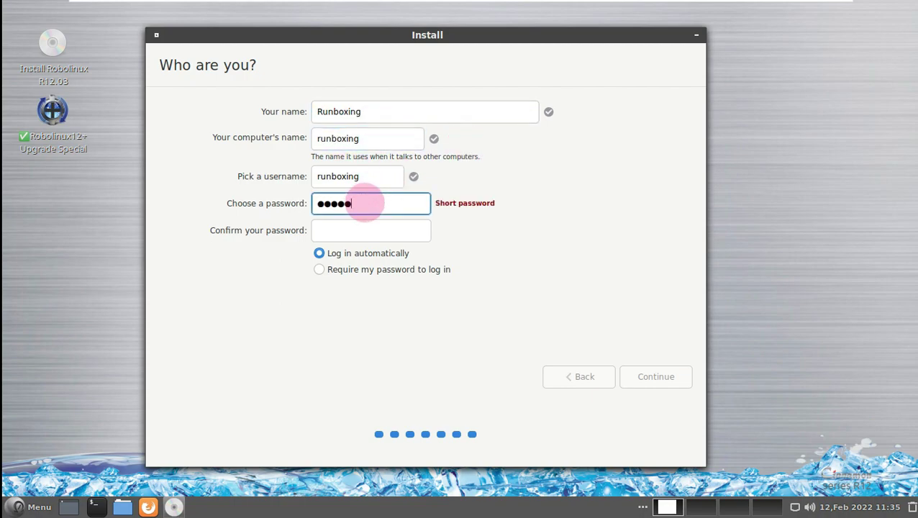
click(363, 228)
text(●●●●●)
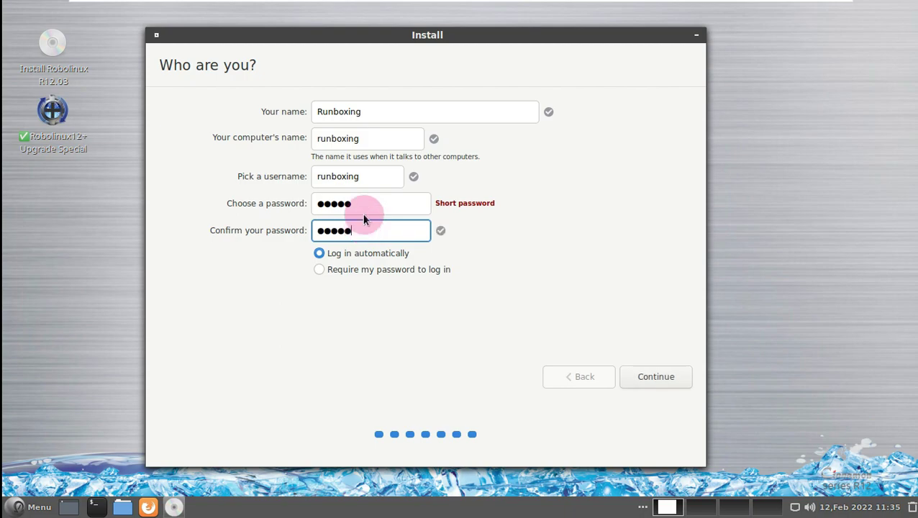
click(650, 372)
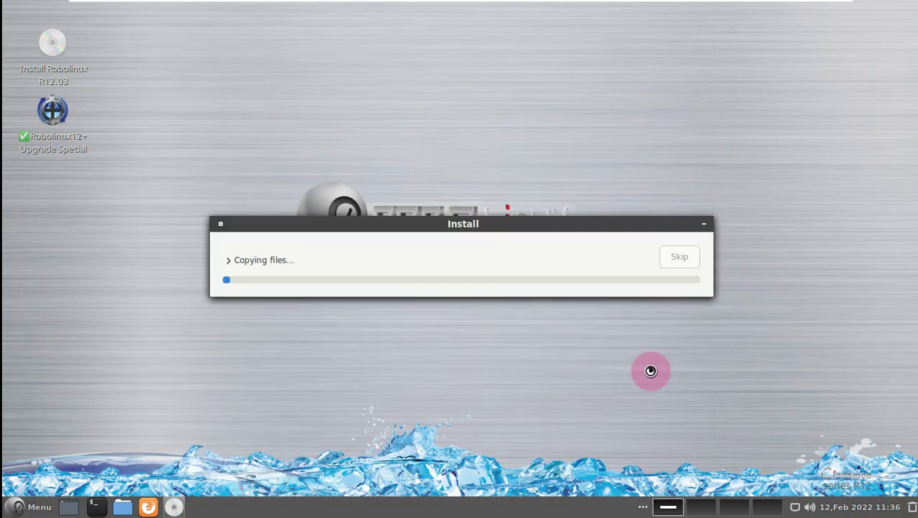
Step: Expand the detailed installation log and restart the computer once the installation completes
click(226, 262)
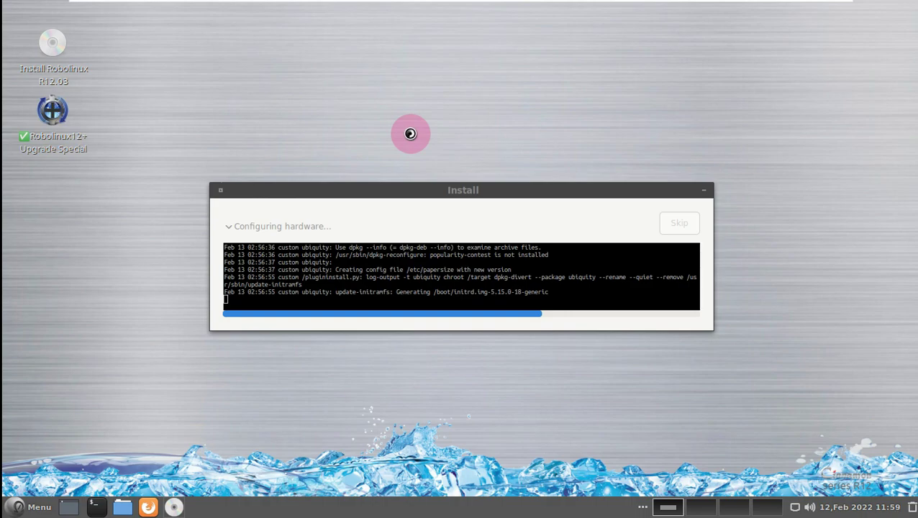
click(660, 266)
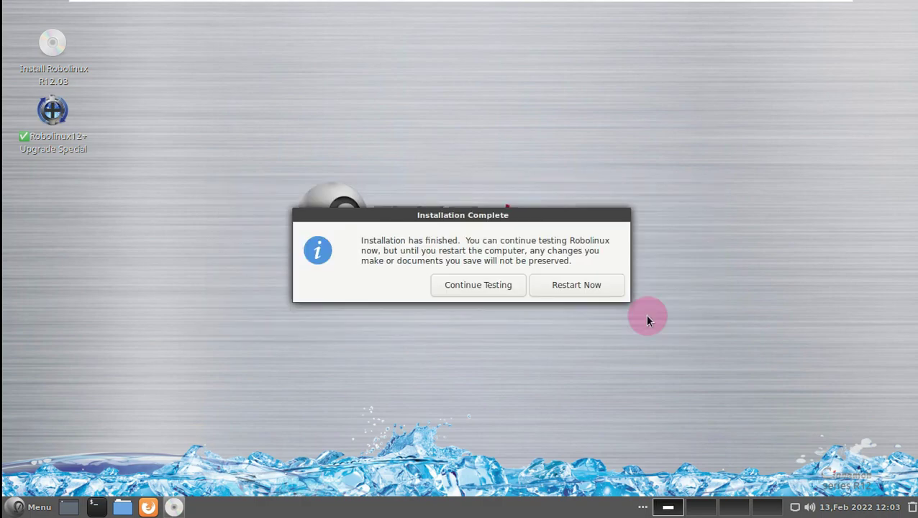
click(576, 286)
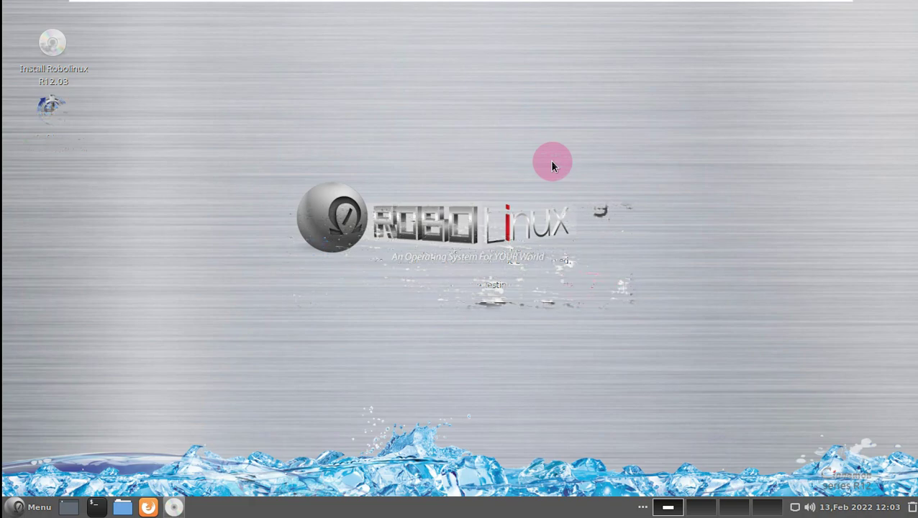
Step: Examine the applications offered in the main menu, including the Accessories, Installers, Administration and Preferences categories
click(36, 505)
mouse_move(167, 343)
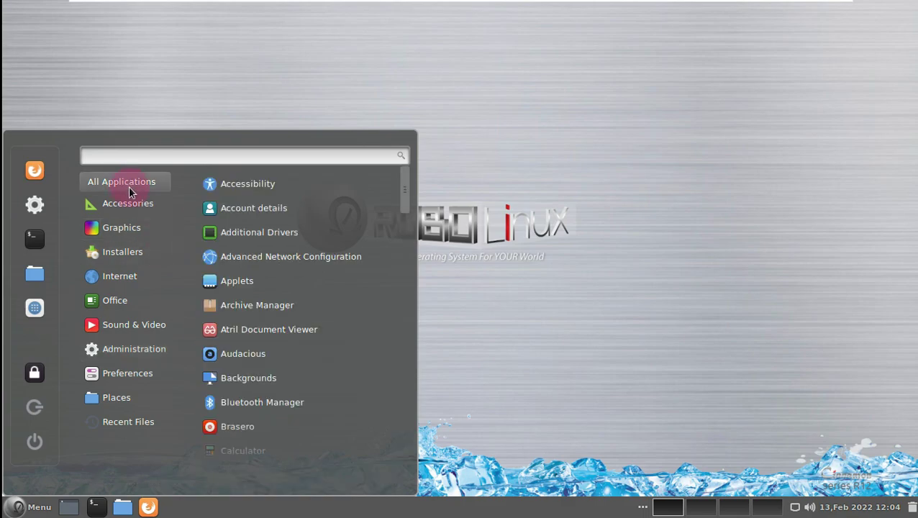
mouse_move(130, 205)
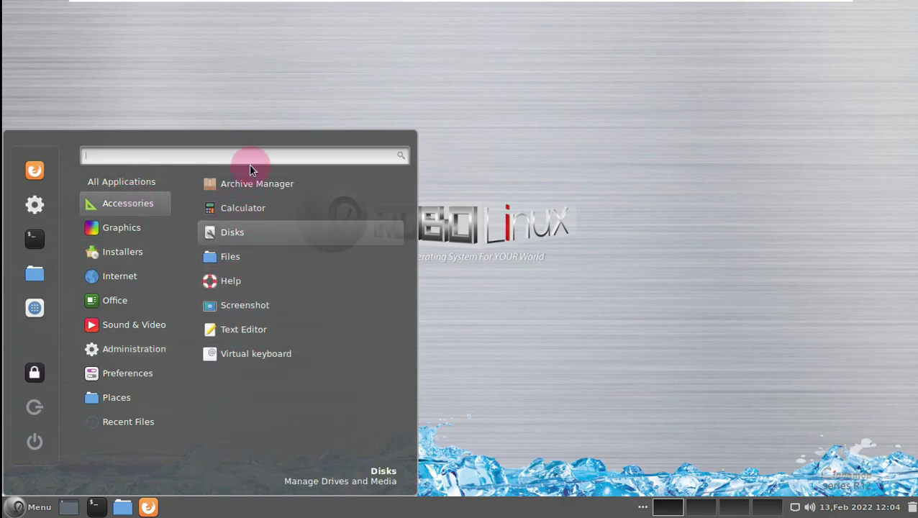
mouse_move(143, 253)
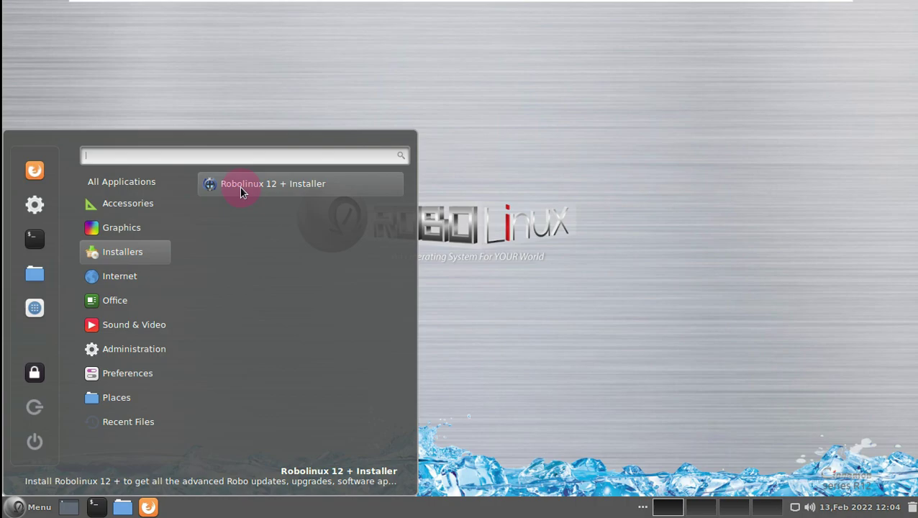
mouse_move(151, 308)
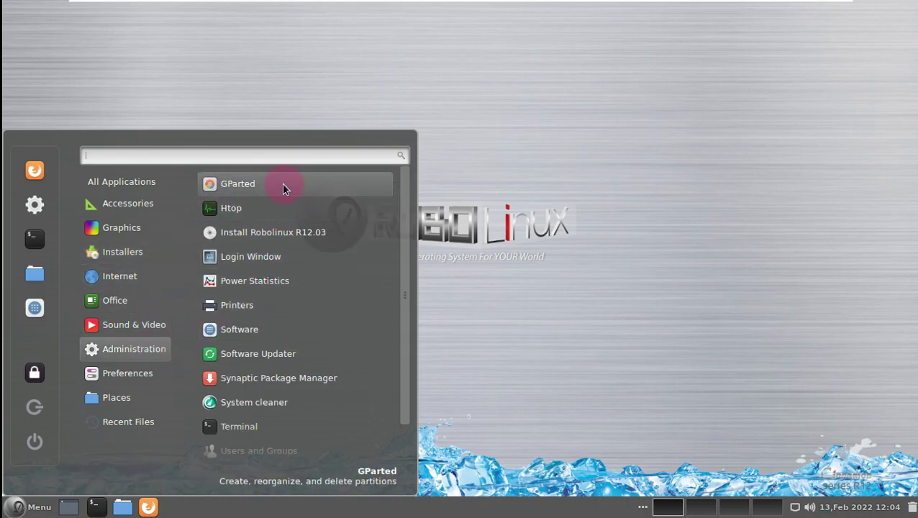
drag(405, 204, 400, 253)
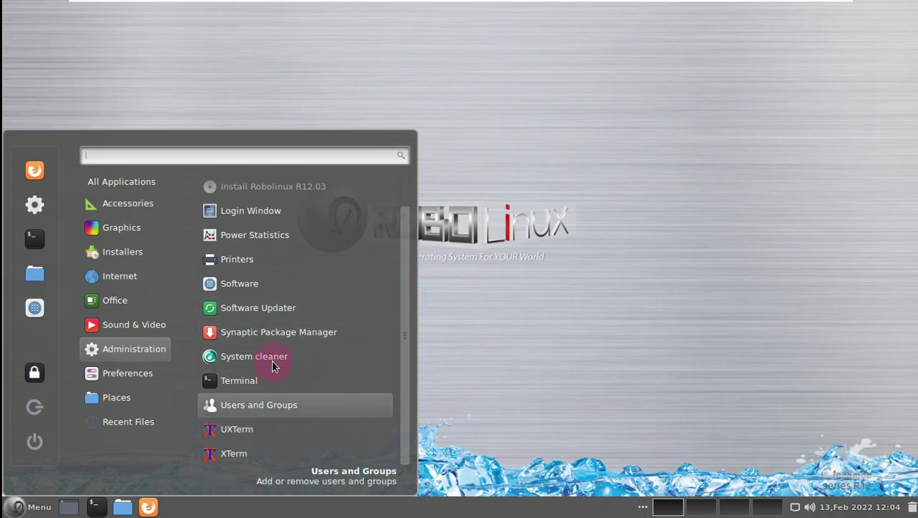
mouse_move(160, 375)
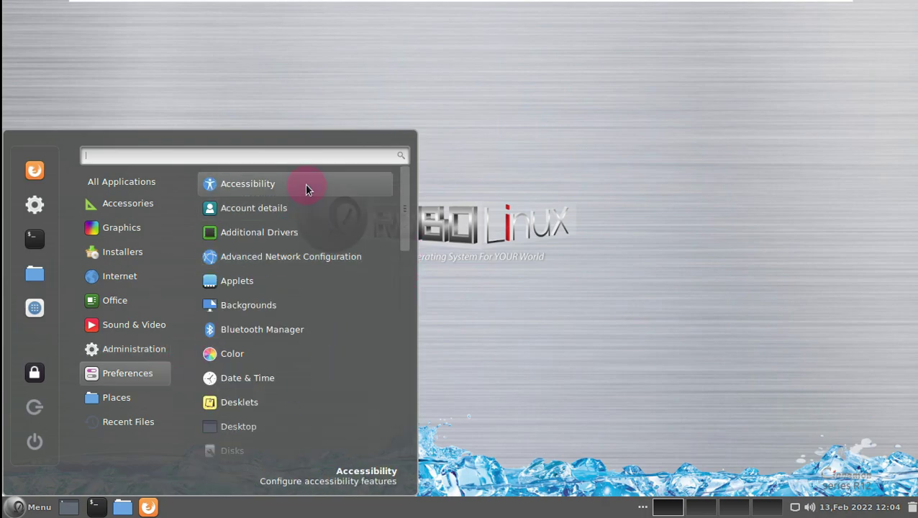
drag(405, 207, 399, 436)
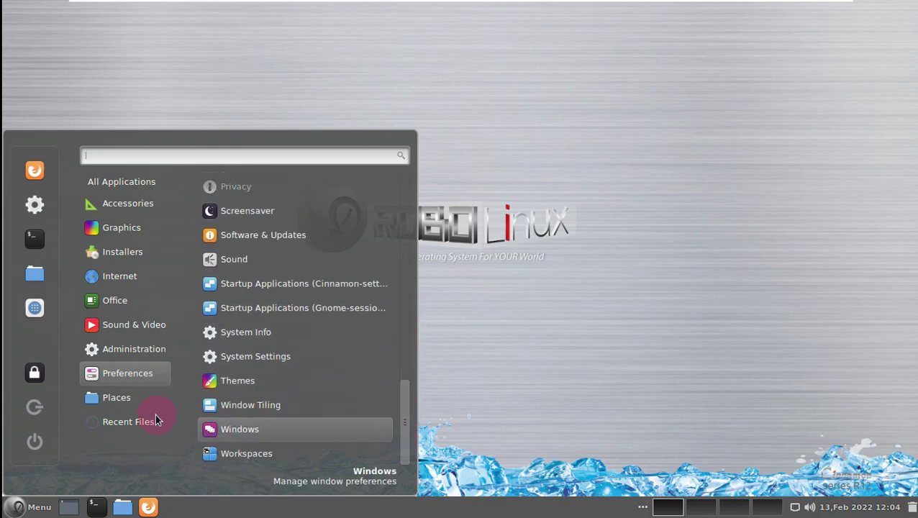
Step: Open System Info from the preferences, review the operating system and hardware details, and close it
scroll(237, 377, down, 5)
scroll(263, 379, down, 5)
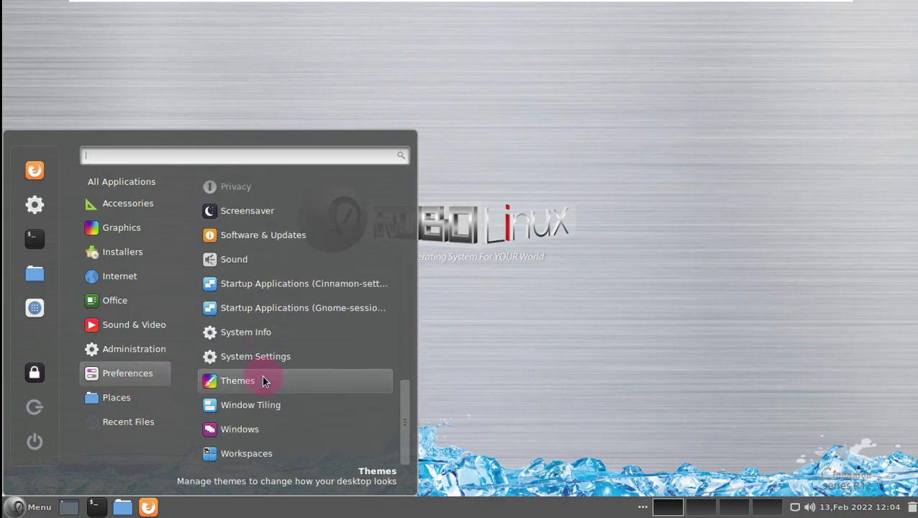
click(261, 331)
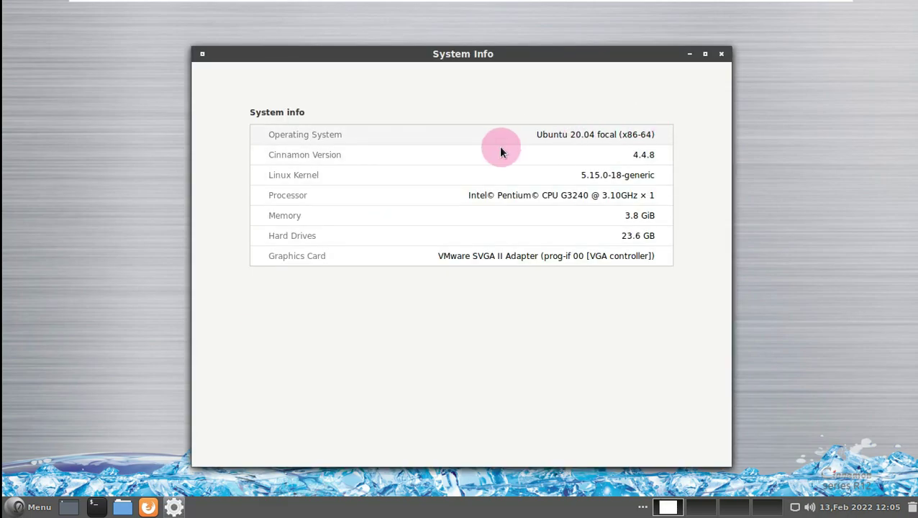
click(721, 53)
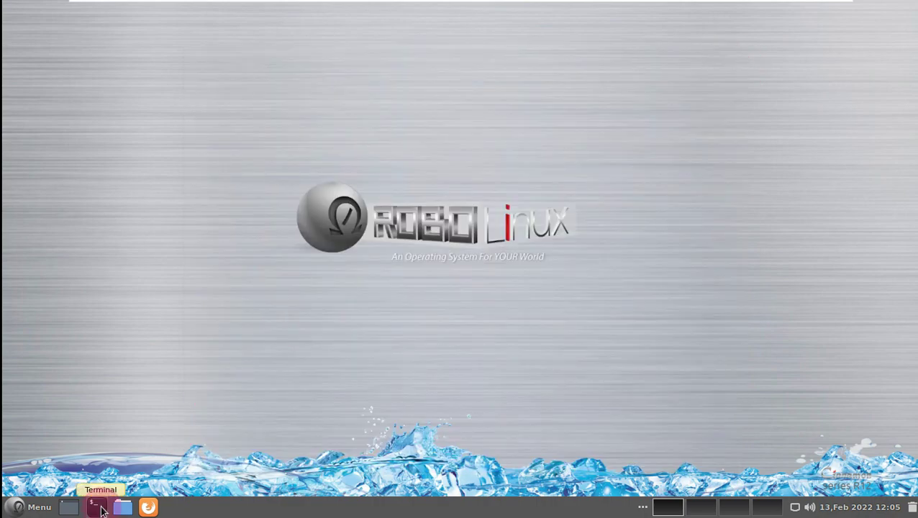
Step: Open a maximized terminal, display the system summary with neofetch, and exit the terminal
key(ctrl+alt+t)
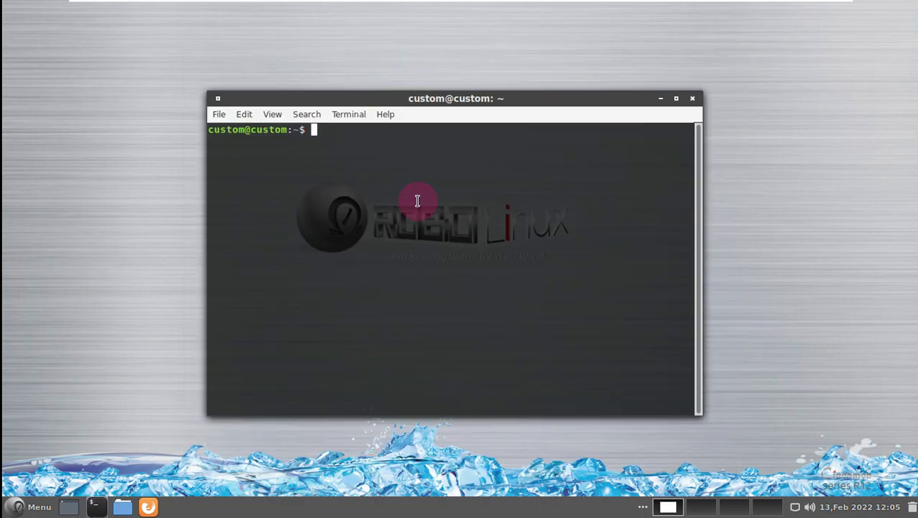
click(675, 99)
click(179, 23)
click(209, 53)
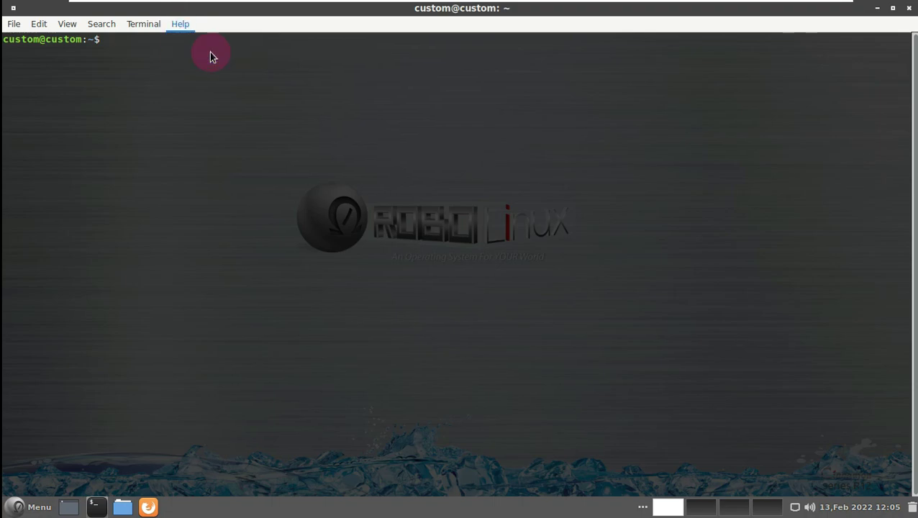
click(592, 124)
key(Return)
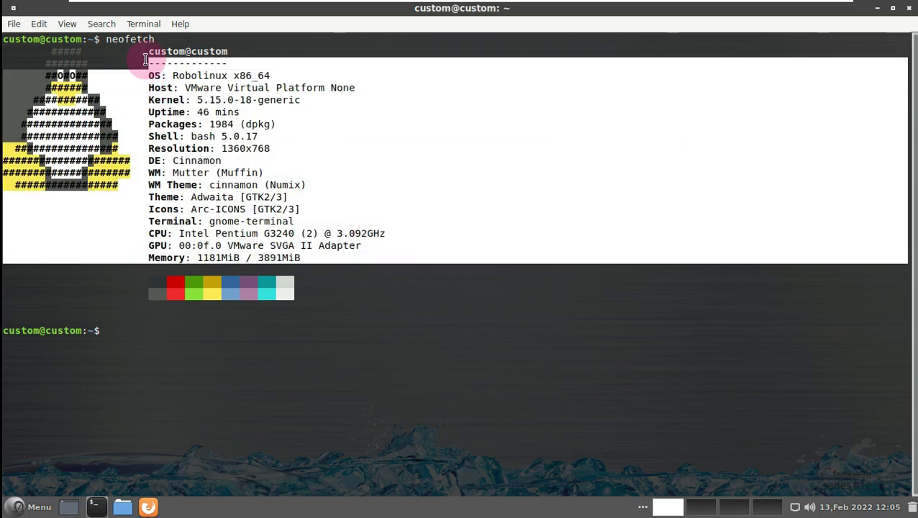
click(264, 336)
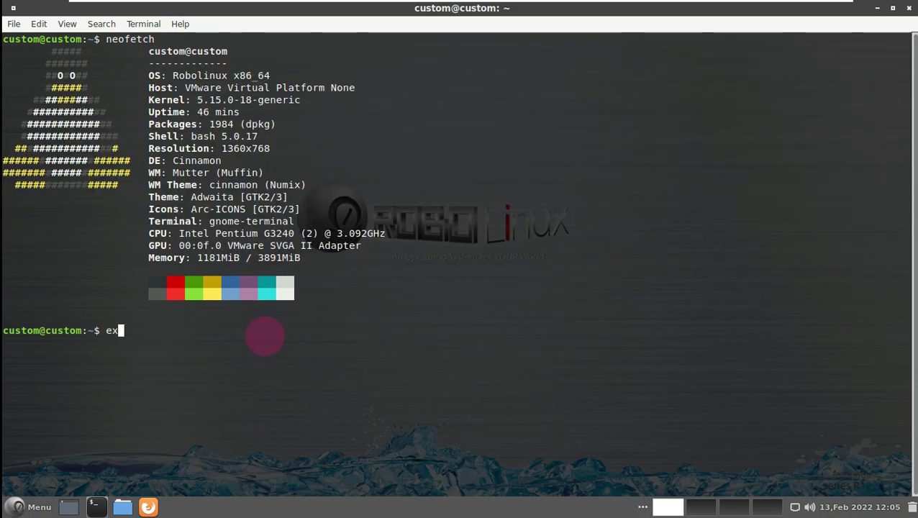
text(exit)
key(Return)
Step: Open the home folder in a maximized file manager and view the About details of Nemo
click(123, 510)
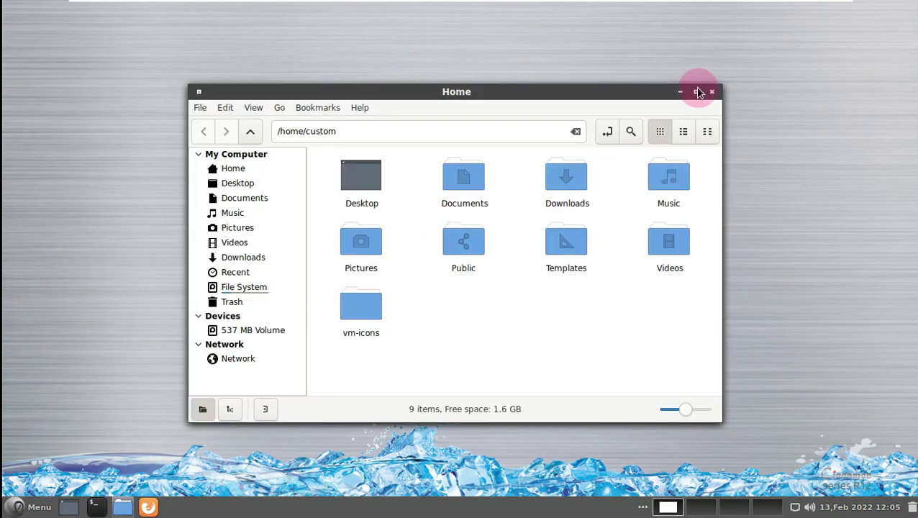
click(696, 91)
click(173, 24)
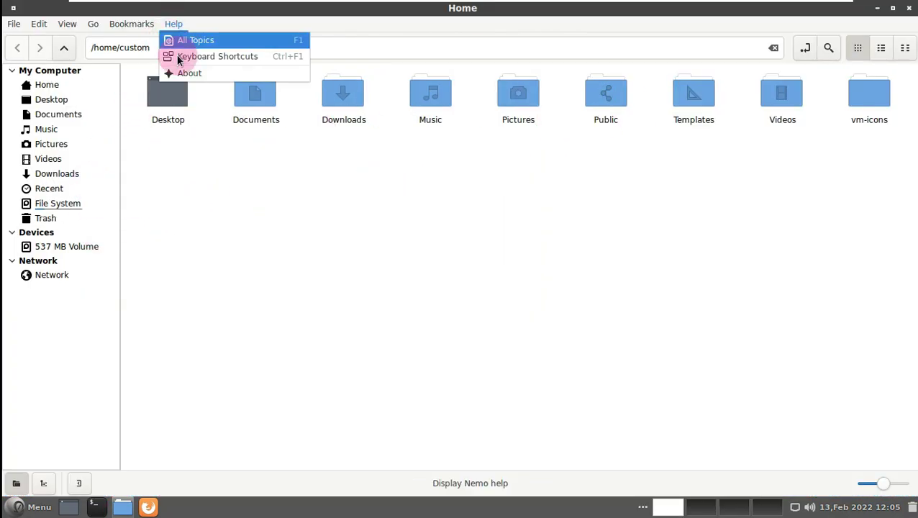
click(184, 73)
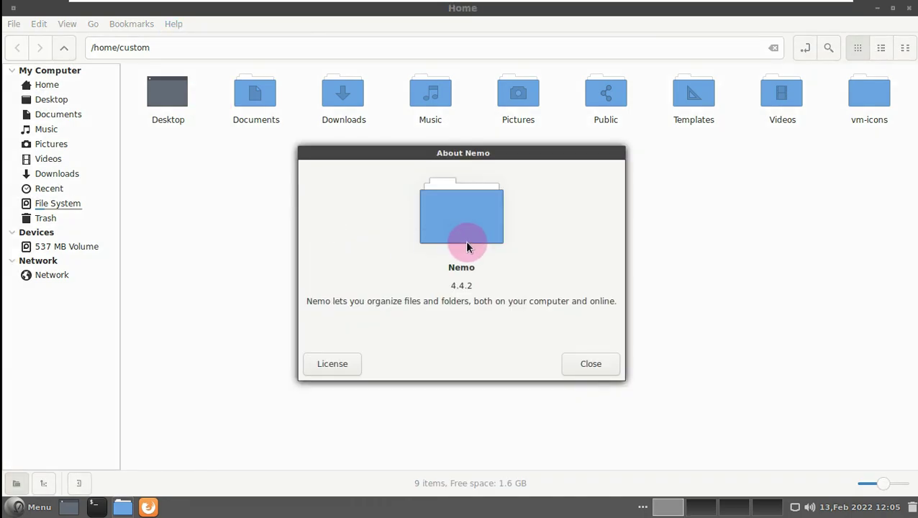
click(589, 363)
Step: Switch the home folder to list view and finally compact view, and close the file manager
click(881, 48)
click(904, 47)
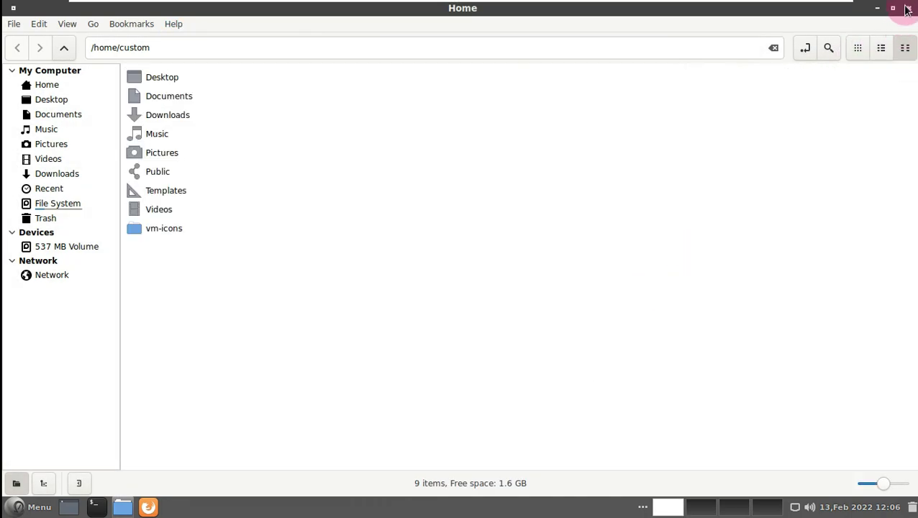
click(907, 9)
Step: Check the desktop calendar and set the desktop background to mount-fuji.jpg, viewing the other background options before closing Backgrounds
click(874, 506)
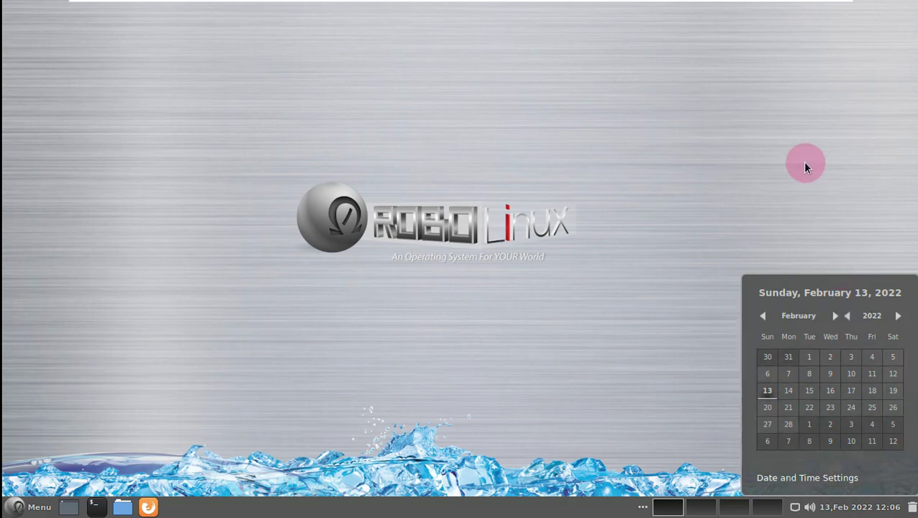
right_click(309, 124)
click(374, 187)
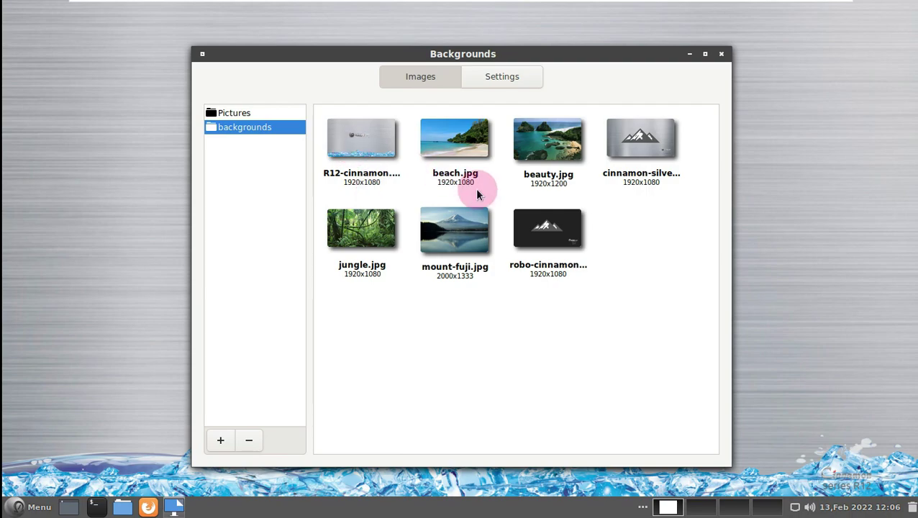
click(467, 229)
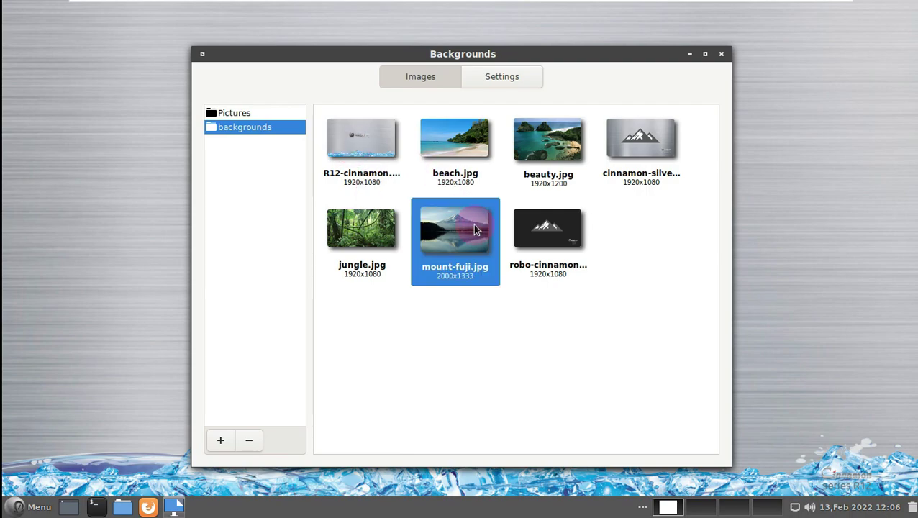
click(506, 78)
click(432, 78)
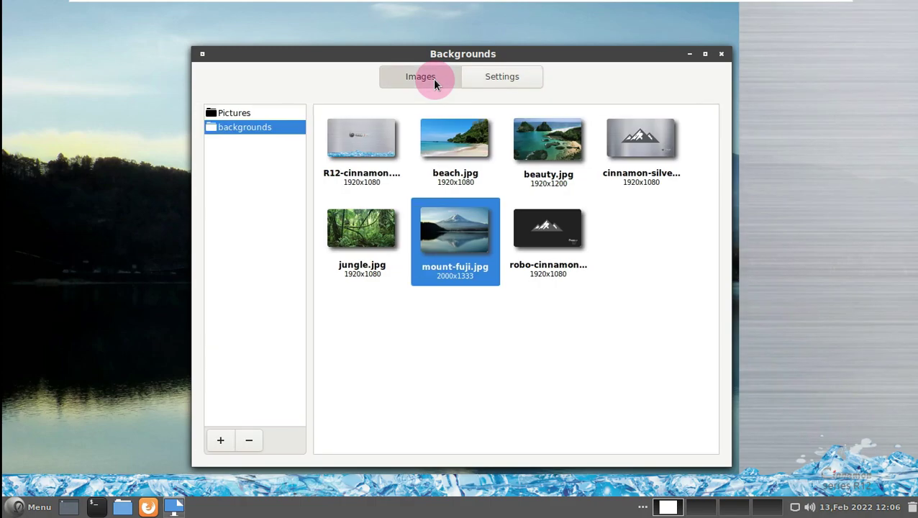
click(293, 127)
click(278, 117)
click(720, 53)
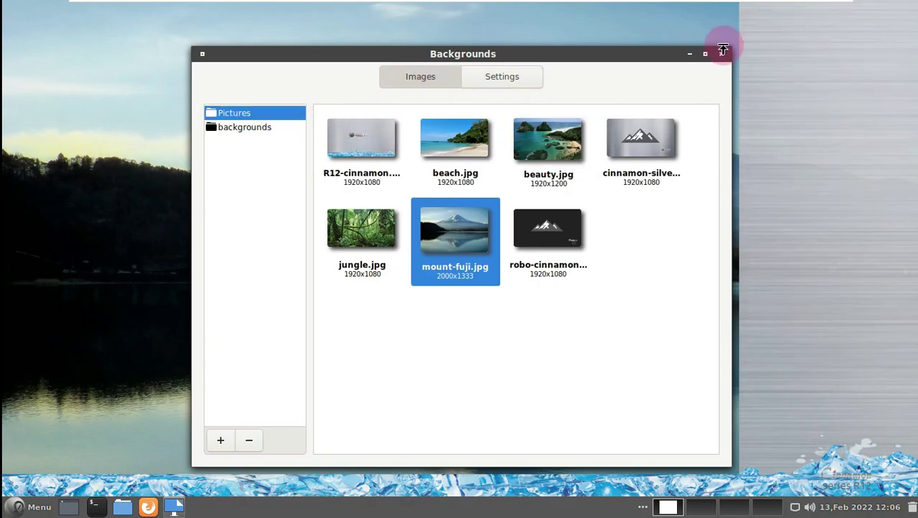
Step: Open System Settings from the preferences category and maximize its window
click(20, 505)
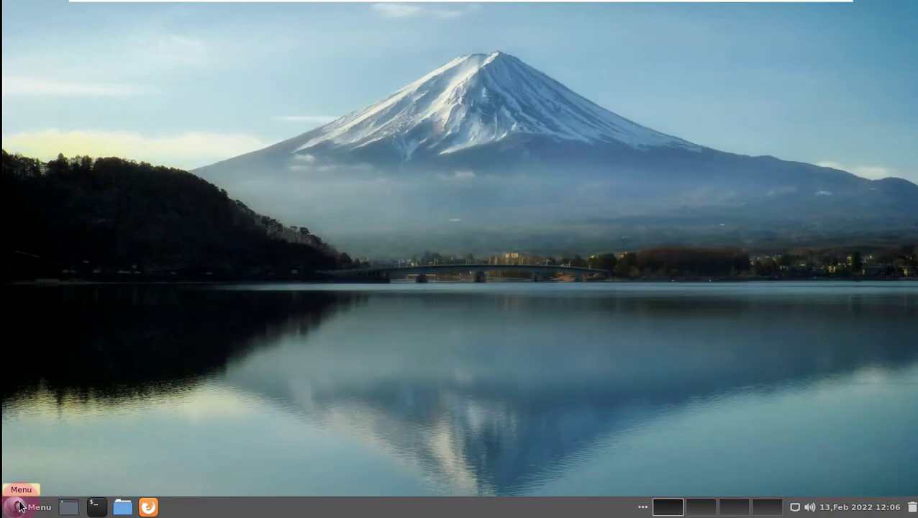
mouse_move(128, 372)
scroll(257, 378, down, 10)
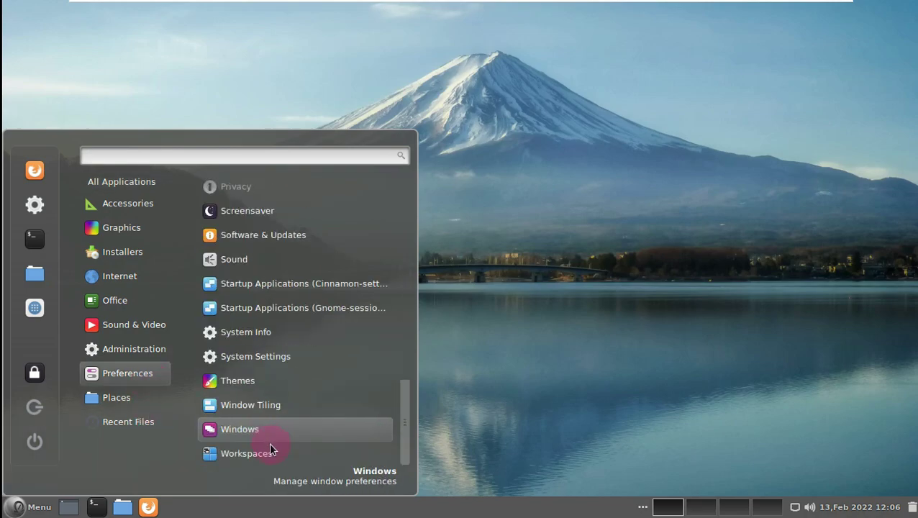
click(287, 361)
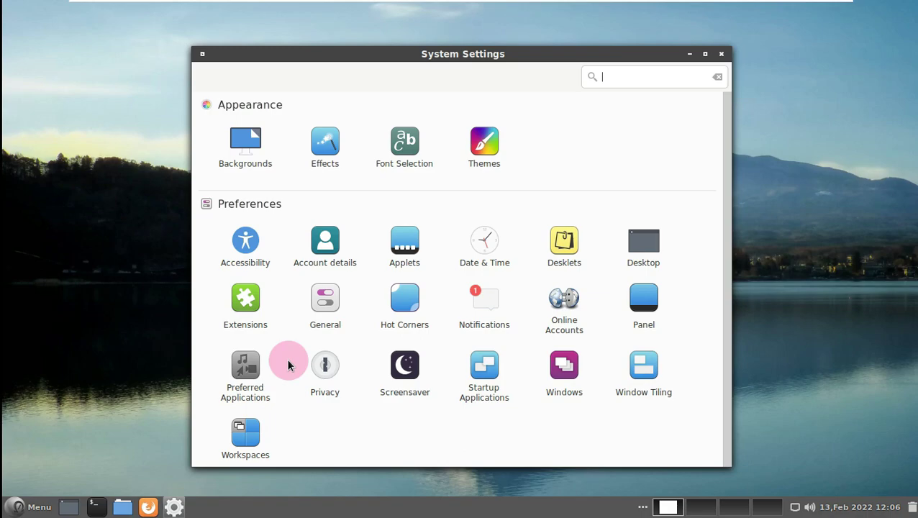
click(705, 54)
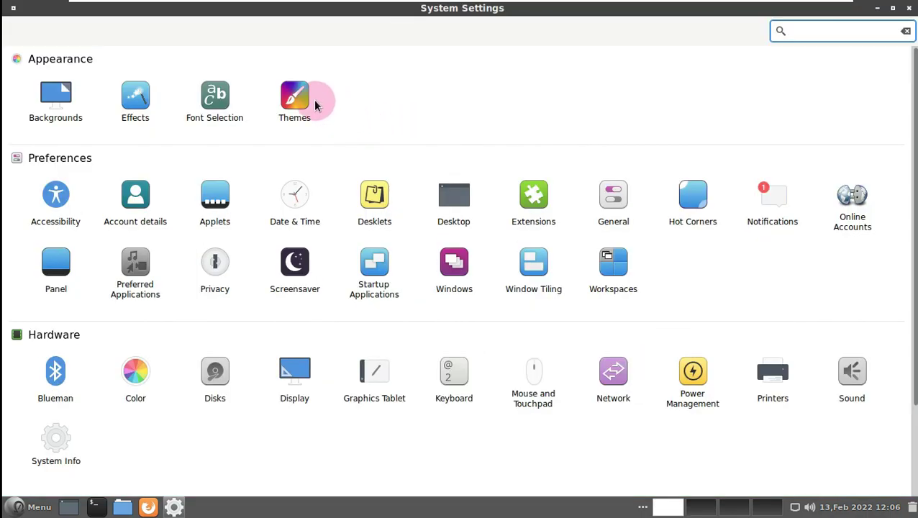
Step: Review the current themes, the downloadable themes and the theme options, and return to the settings overview
click(300, 100)
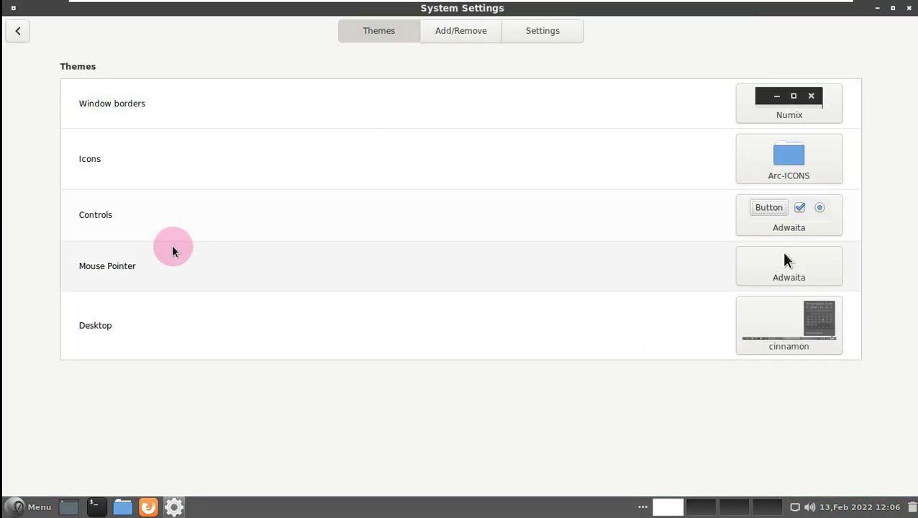
click(471, 39)
click(543, 33)
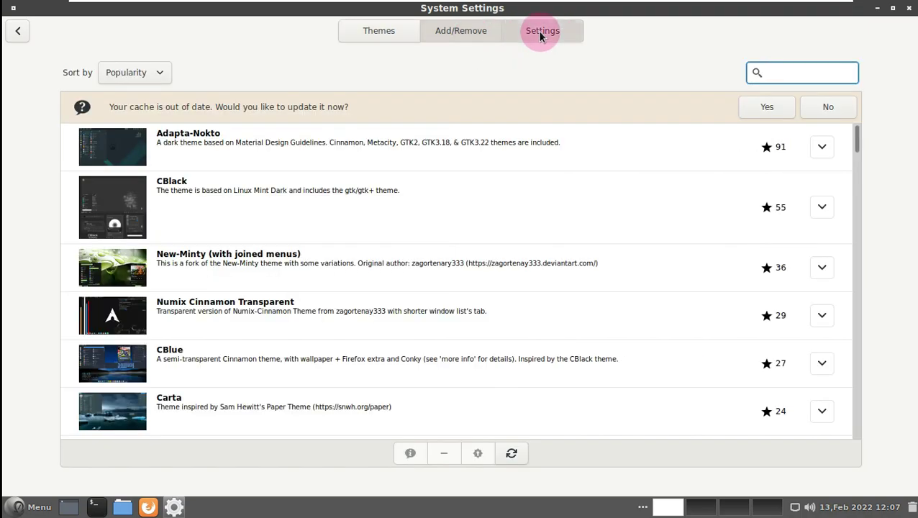
click(375, 38)
click(765, 106)
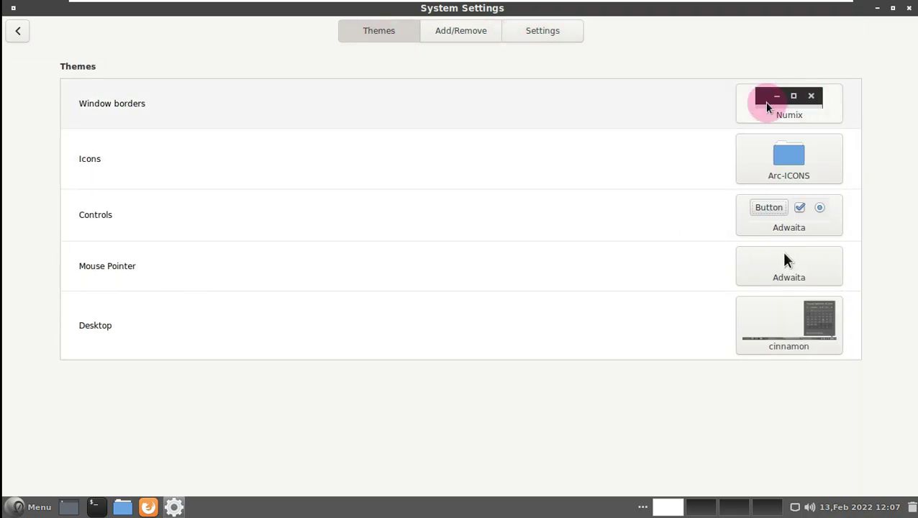
click(26, 32)
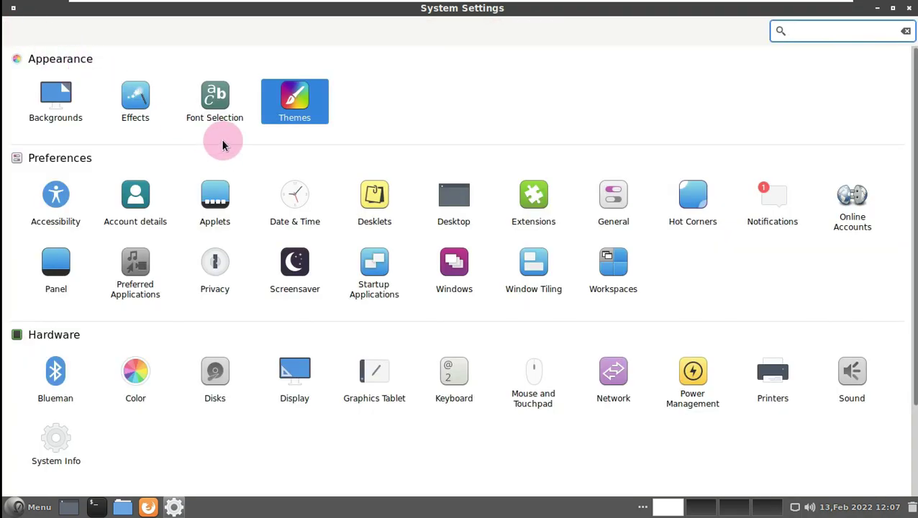
Step: Change the desktop background to beauty.jpg, look over the remaining settings categories, and close System Settings
click(75, 113)
click(624, 110)
click(326, 113)
click(18, 31)
scroll(127, 237, down, 3)
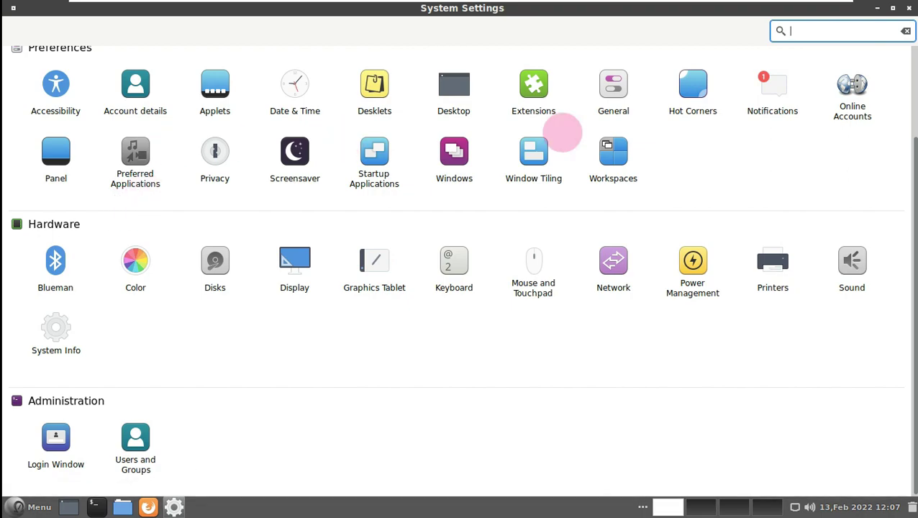
click(908, 8)
Step: Open the desktop customization options, review the icon size and layout settings for the current monitor, and close them
right_click(322, 187)
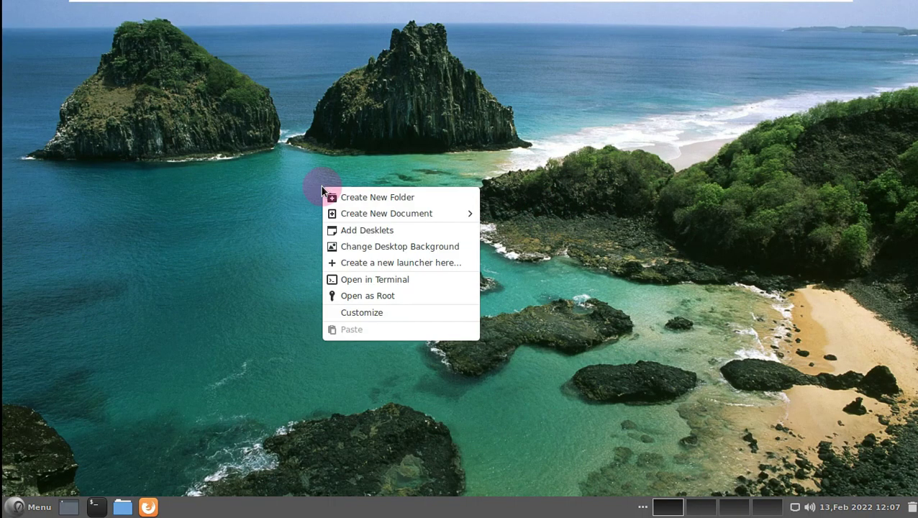
click(399, 306)
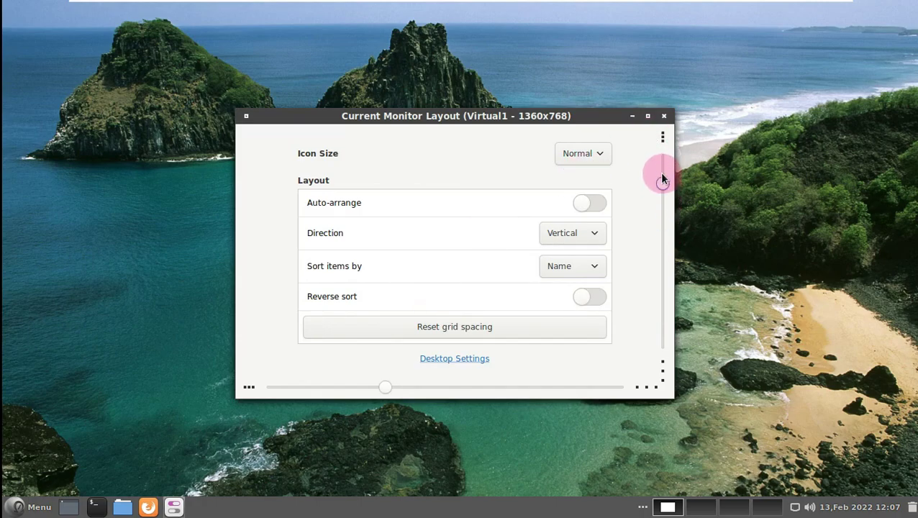
click(663, 116)
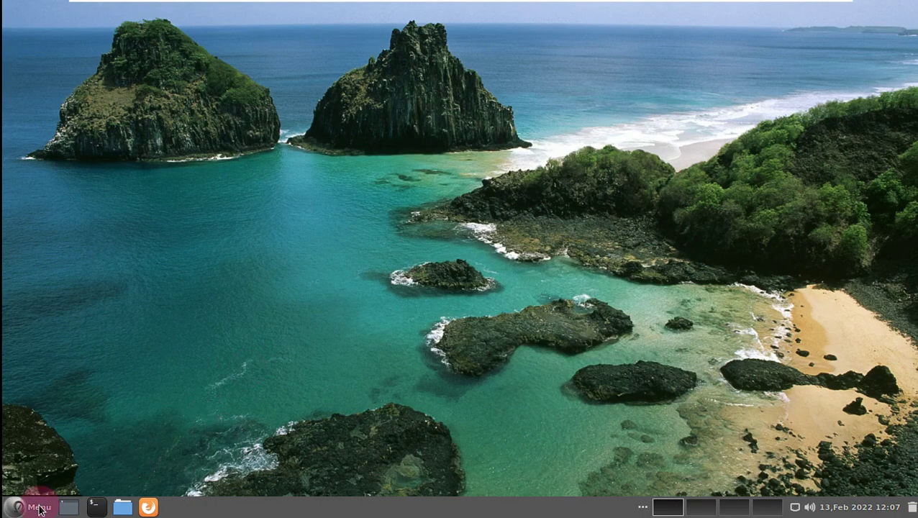
Step: Open Calculator from the list of all applications, view its About details, and close it
click(38, 507)
drag(404, 185, 410, 218)
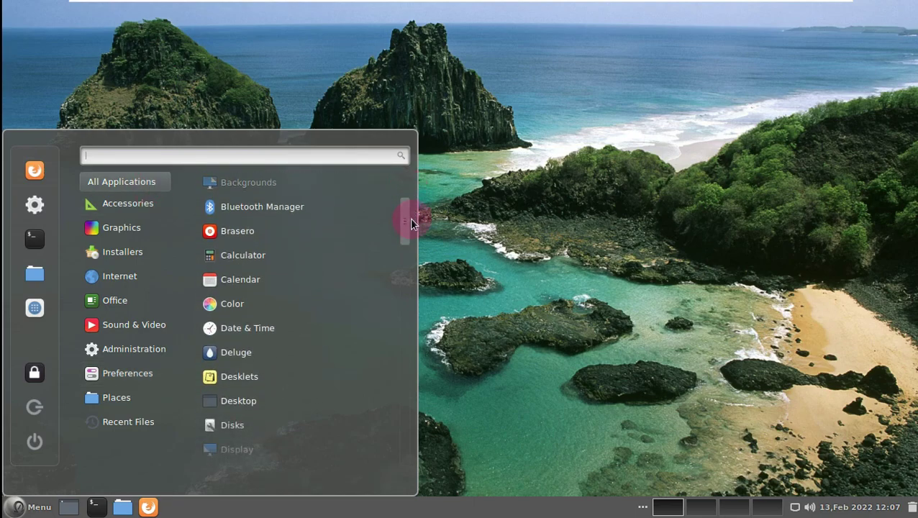
click(308, 250)
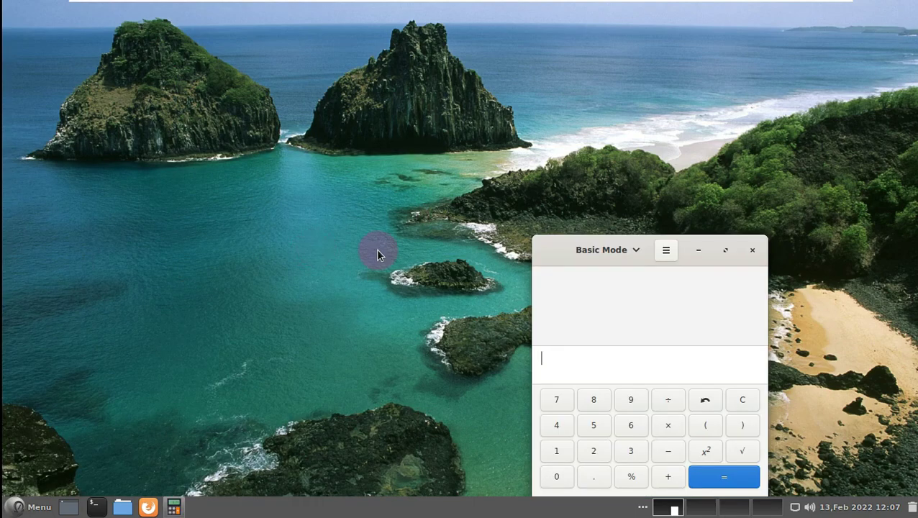
drag(719, 243, 480, 115)
click(429, 123)
click(431, 237)
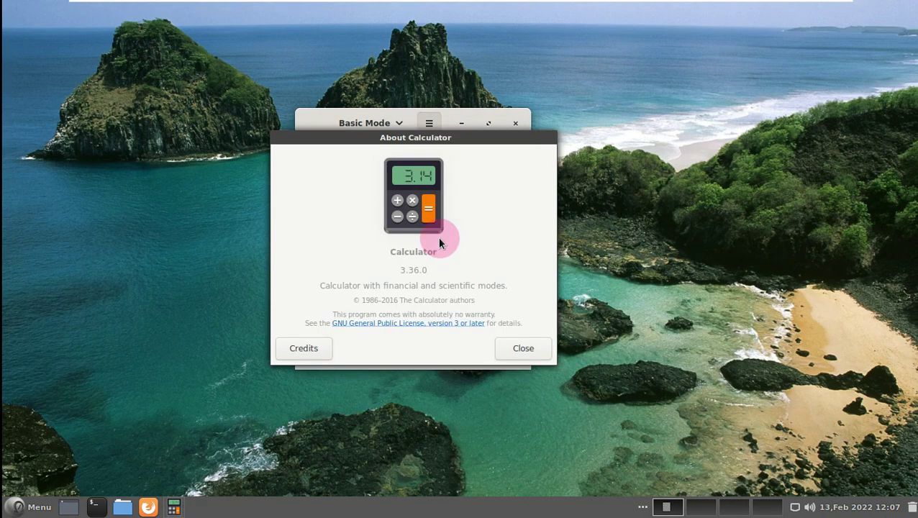
click(545, 346)
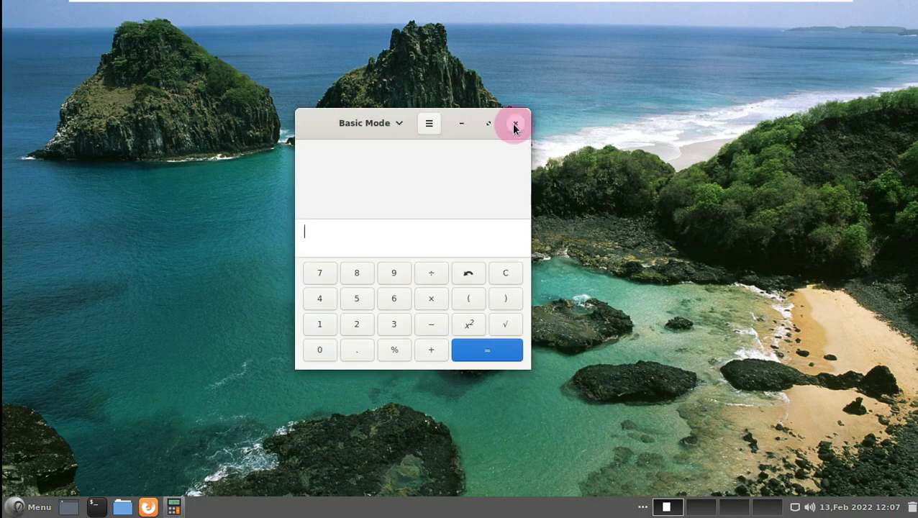
click(515, 123)
Step: Open the Software application, look at its featured applications, and view its About details
click(38, 507)
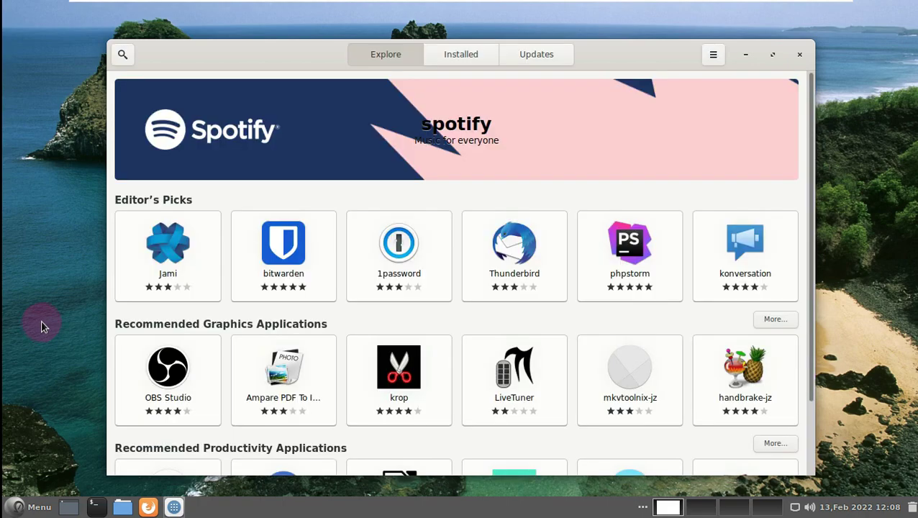
click(713, 55)
click(711, 150)
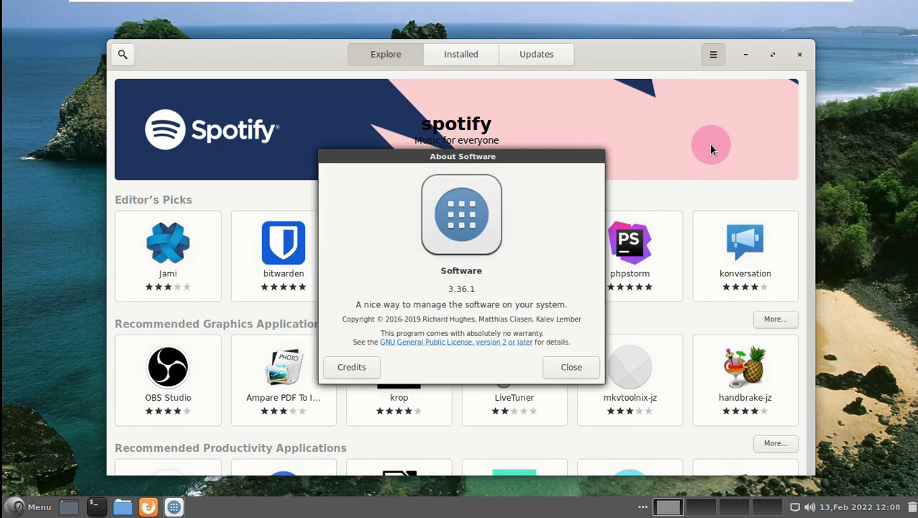
drag(464, 288, 403, 287)
click(571, 367)
Step: Look at the installed applications and available updates in Software, and close it
click(467, 54)
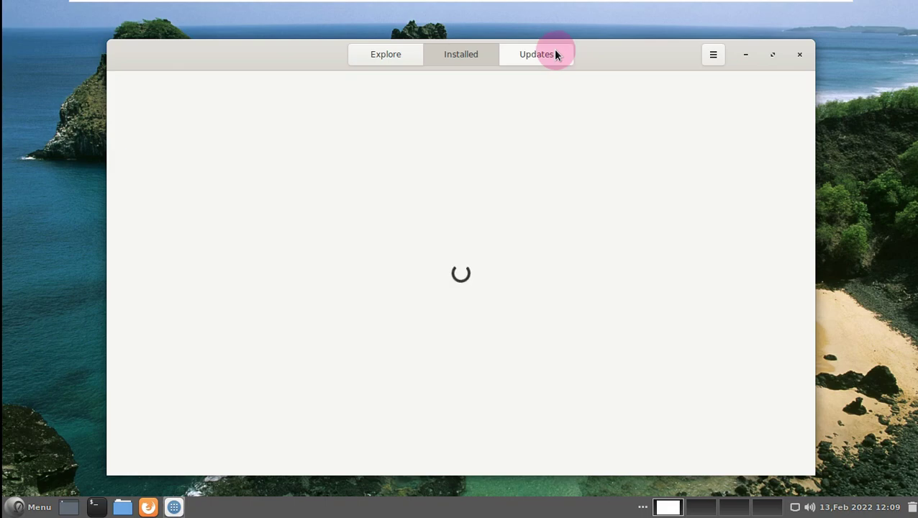
click(553, 53)
click(715, 153)
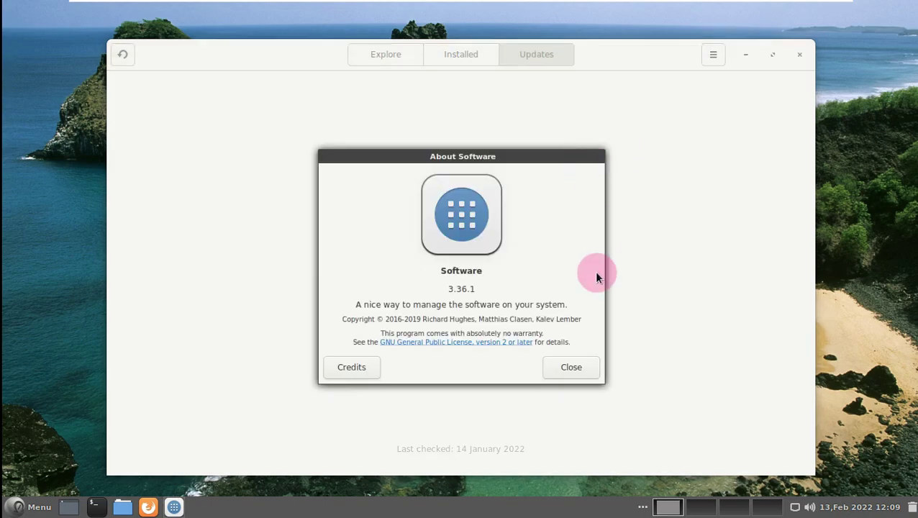
click(571, 366)
click(797, 57)
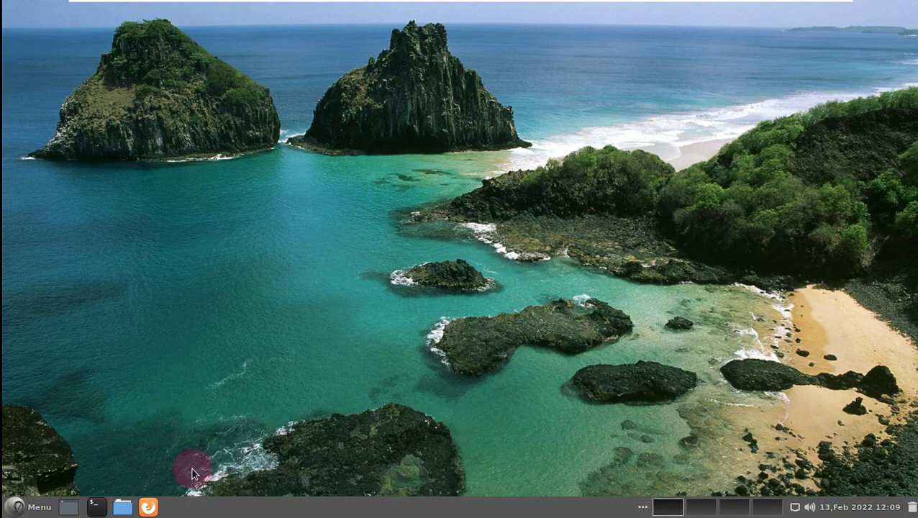
Step: Open Htop from the list of all applications, view the terminal's About details, and close both windows
click(30, 505)
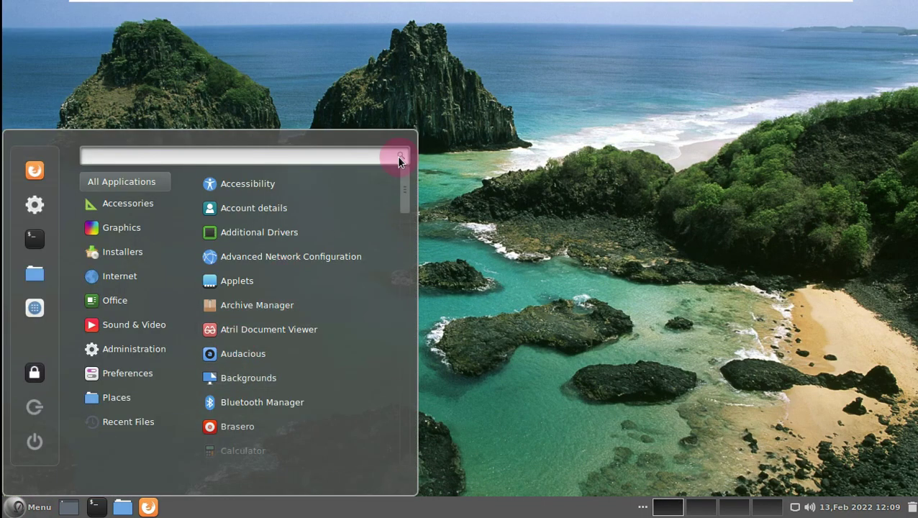
drag(400, 178, 405, 311)
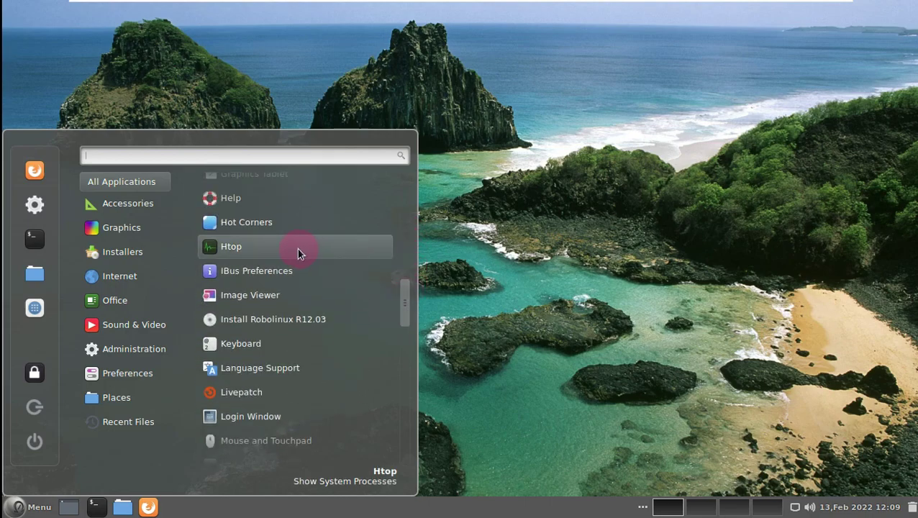
click(297, 248)
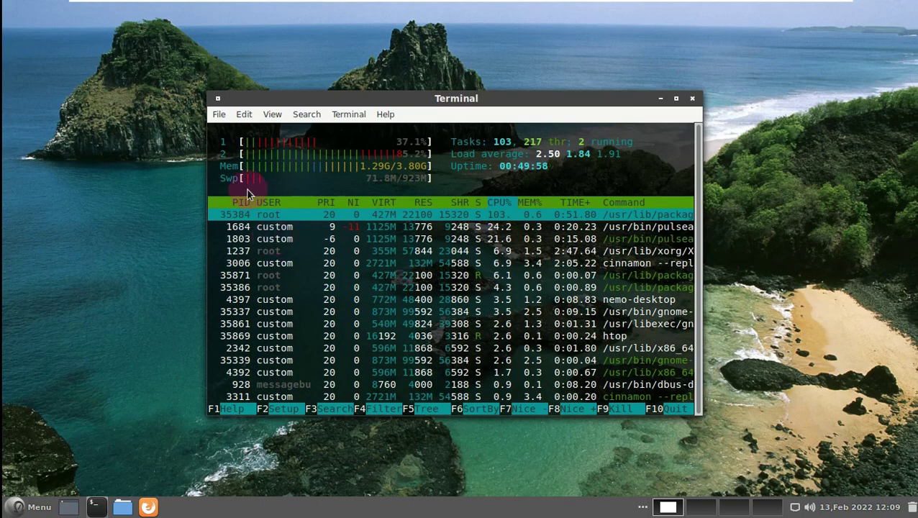
click(385, 114)
click(404, 146)
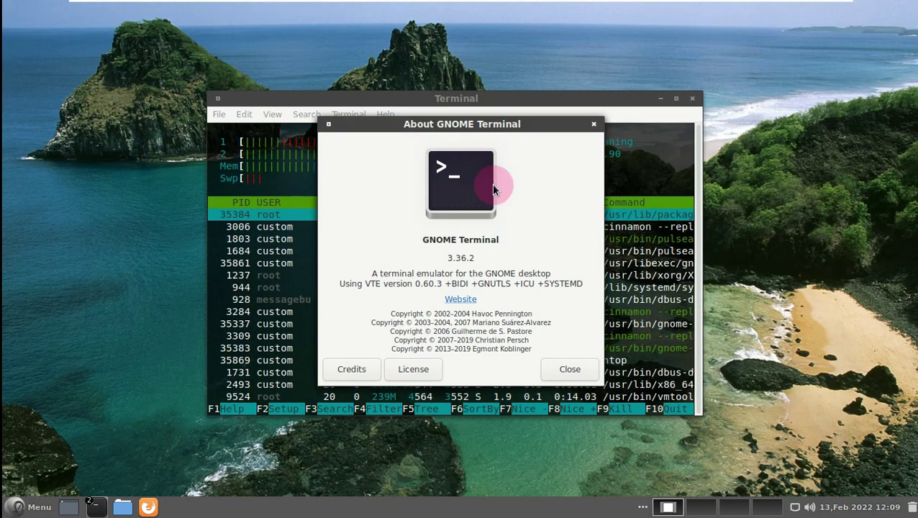
click(567, 368)
click(689, 99)
Step: Open System cleaner from the list of all applications, look at its cleanup categories, and close it
click(16, 506)
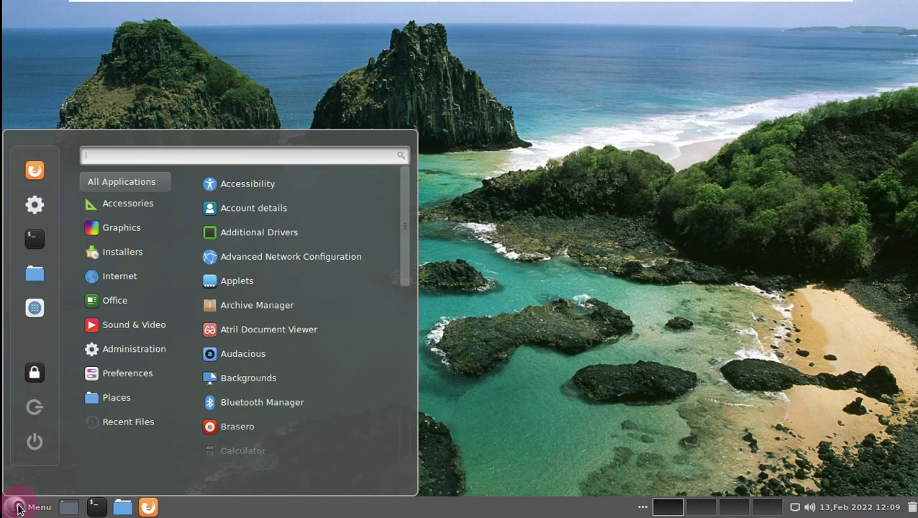
drag(413, 187, 418, 393)
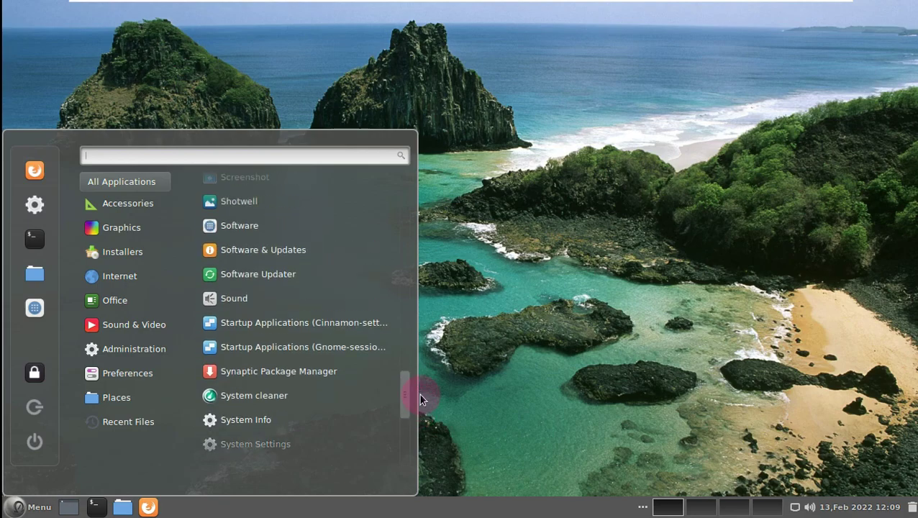
click(316, 401)
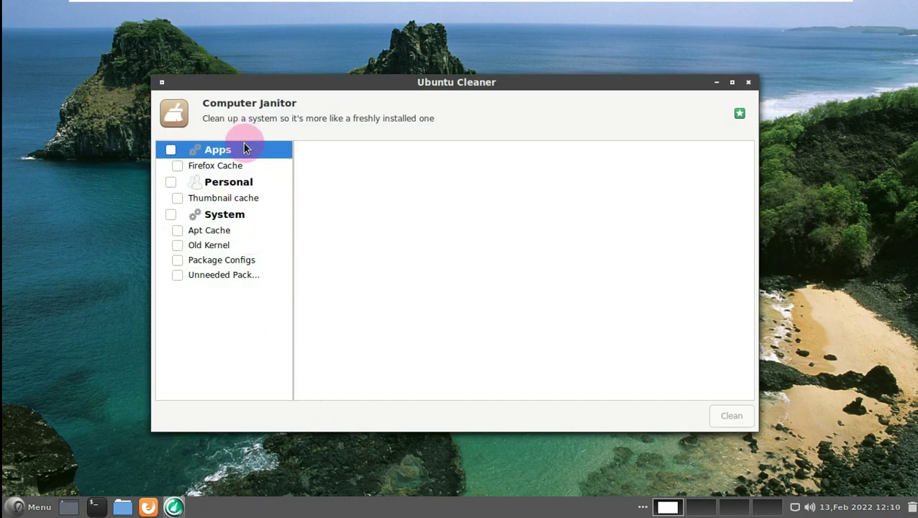
click(748, 82)
Step: Open Power Statistics from the list of all applications, view the AC adapter details, and close it
click(36, 504)
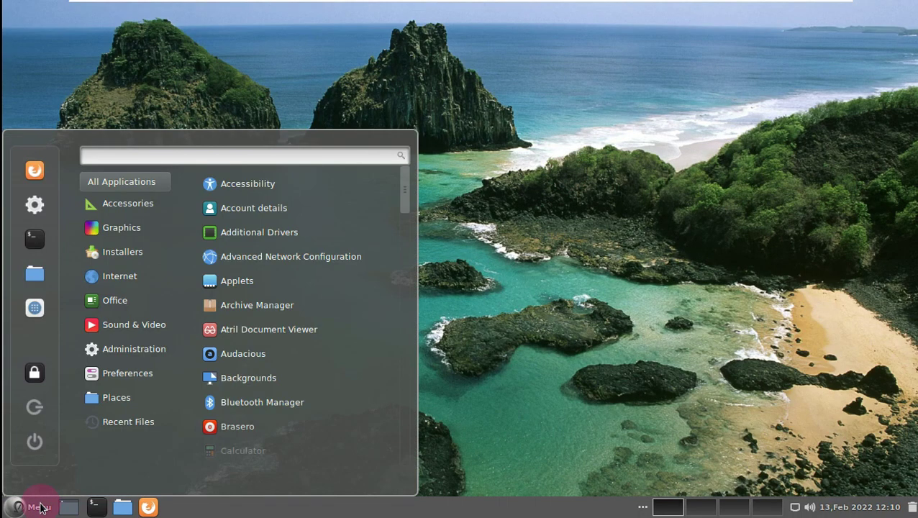
mouse_move(120, 182)
drag(406, 218, 430, 338)
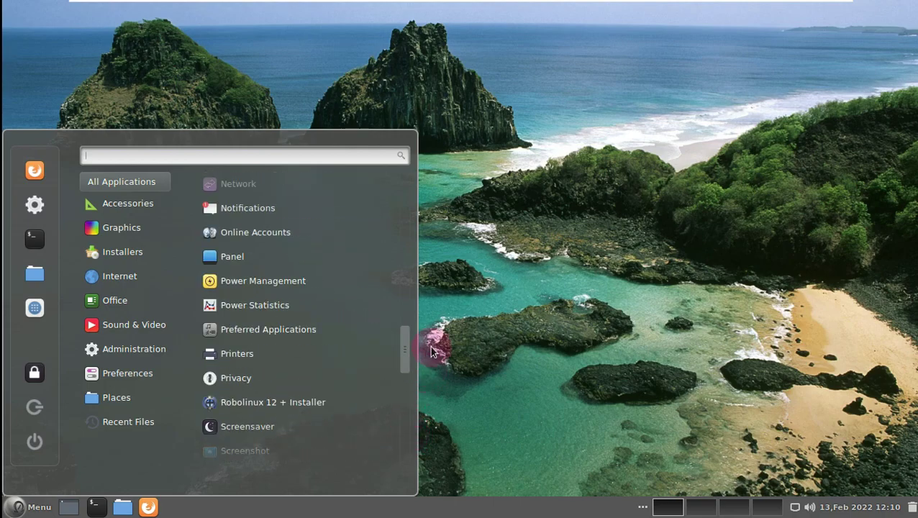
scroll(300, 208, up, 2)
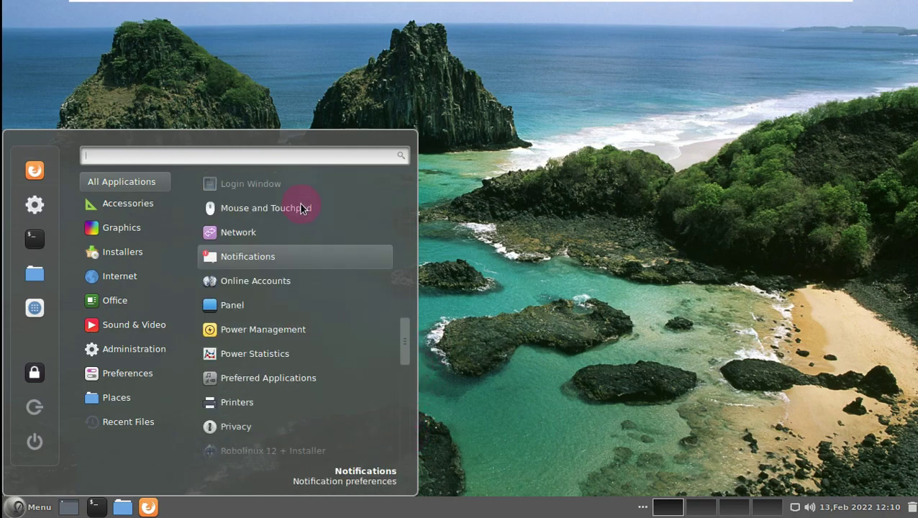
click(296, 349)
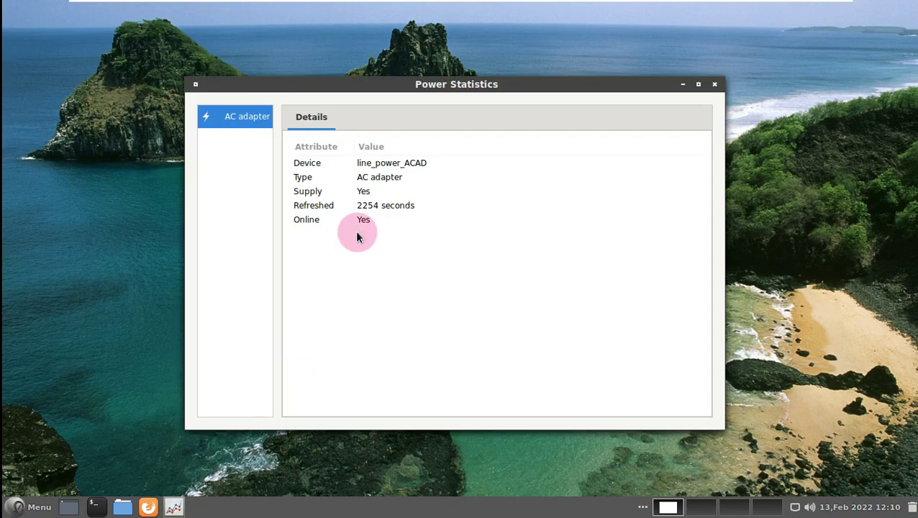
click(714, 89)
Step: Log out of the current desktop session and confirm the logout
click(29, 506)
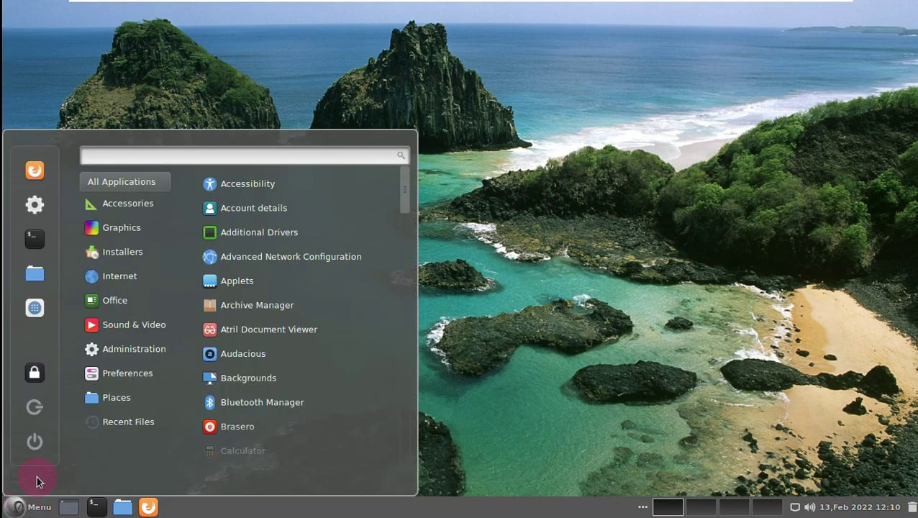
click(38, 413)
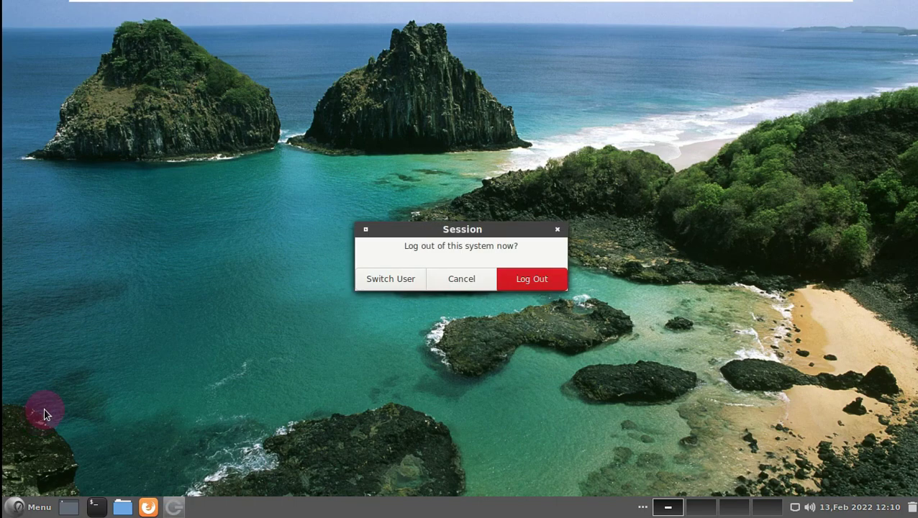
click(510, 279)
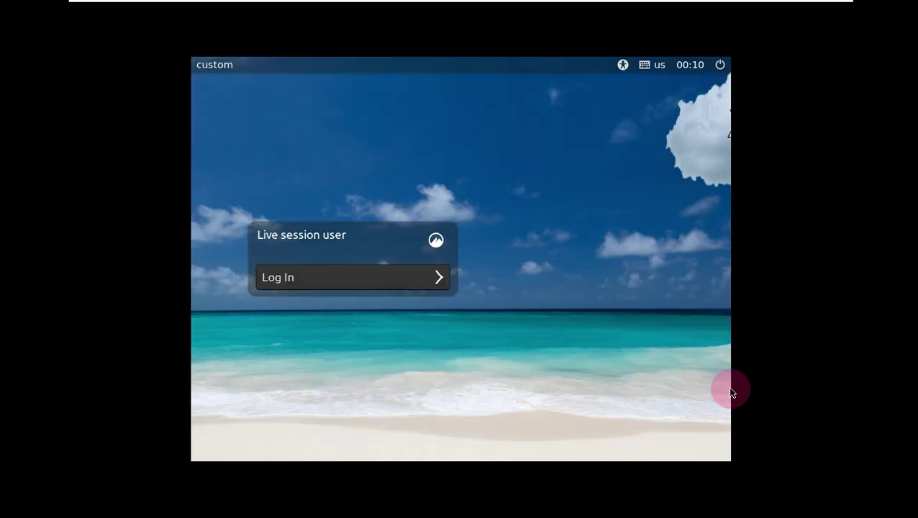
Step: Check the accessibility options on the login screen and log back in as the live session user
click(622, 64)
click(622, 64)
click(622, 65)
click(622, 65)
click(317, 283)
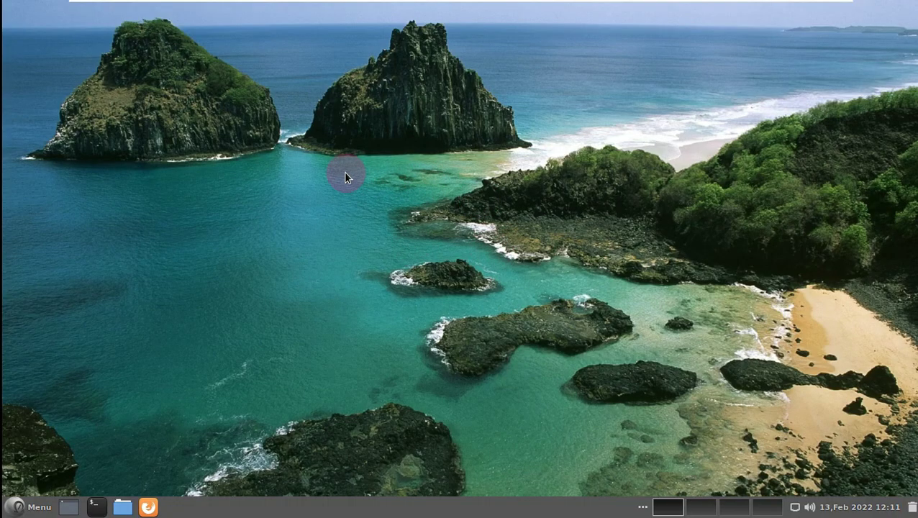
Step: Open and dismiss the desktop's context options, and shut down the system
right_click(343, 176)
click(215, 297)
click(16, 507)
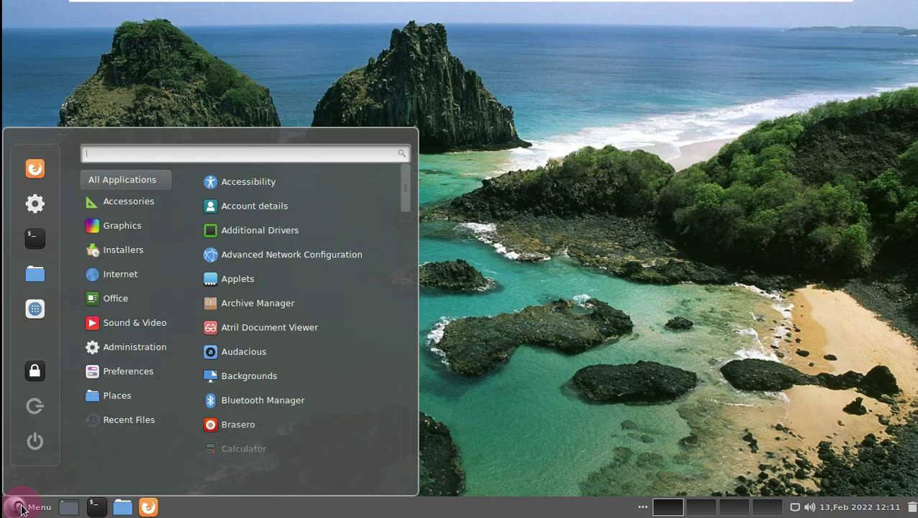
click(36, 441)
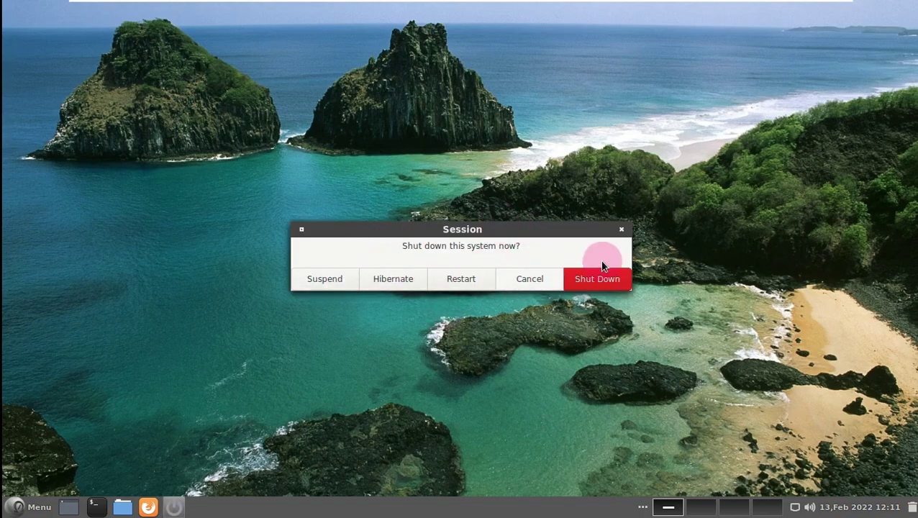
click(604, 278)
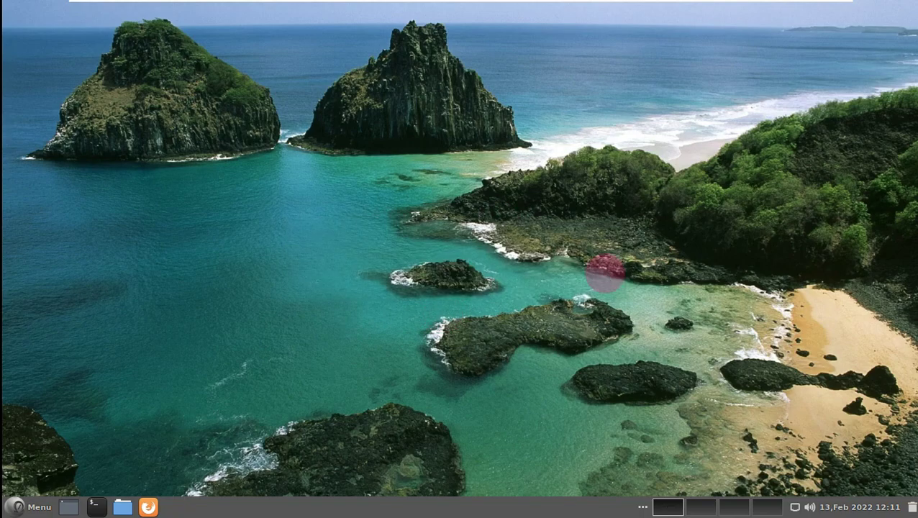